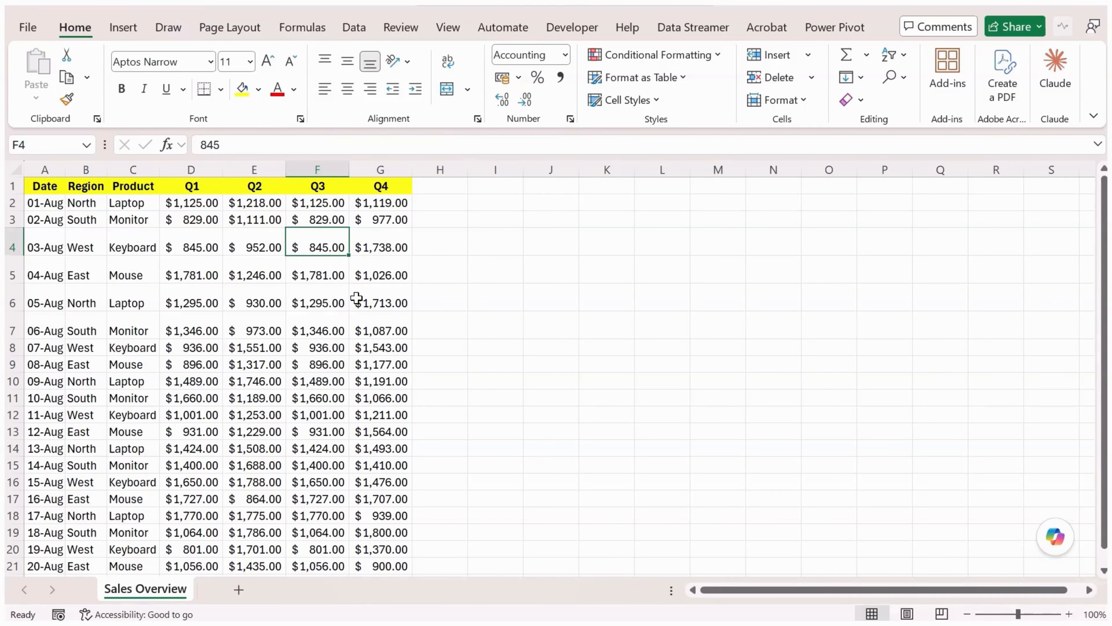
Insert a line sparkline in cell H2 using only G2 as its data range.
{"action": "left_click", "coordinate": [438, 206]}
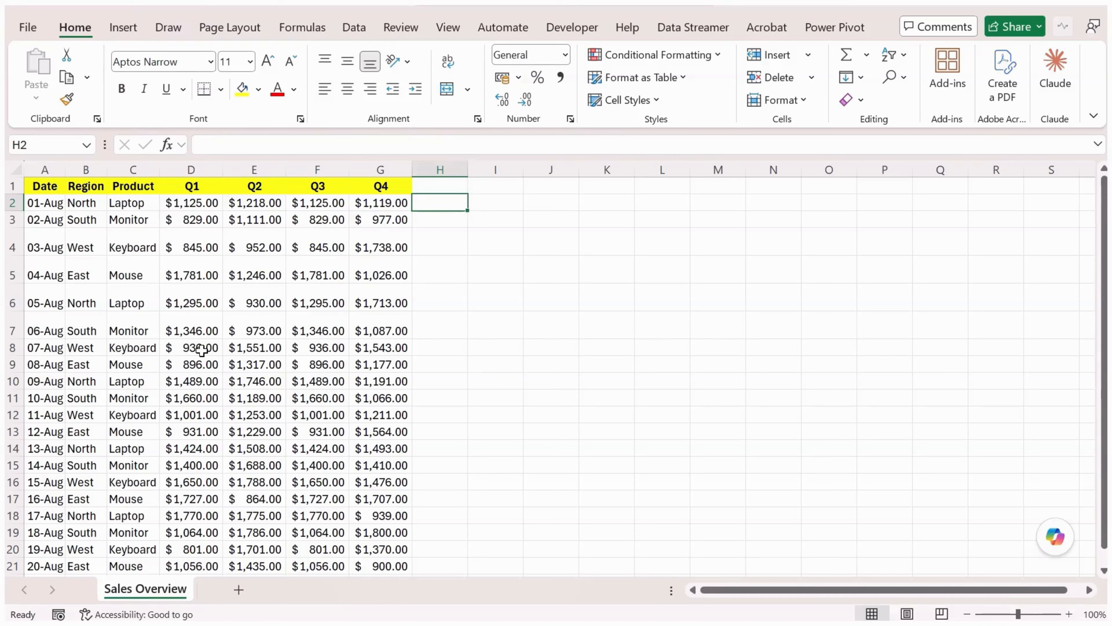
{"action": "left_click", "coordinate": [123, 28]}
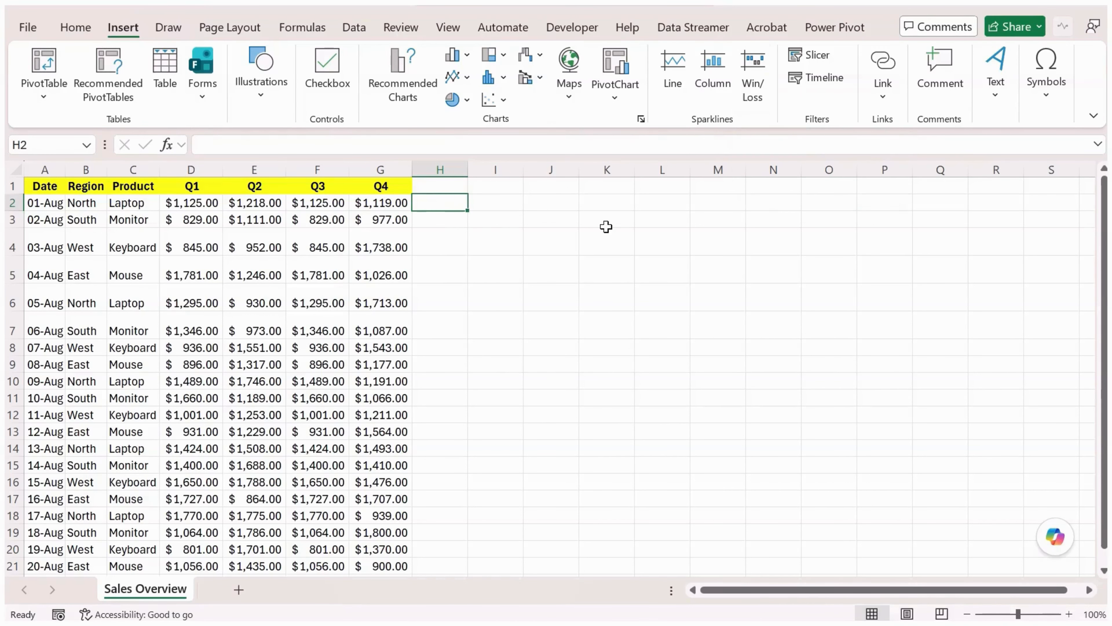
{"action": "left_click", "coordinate": [672, 81]}
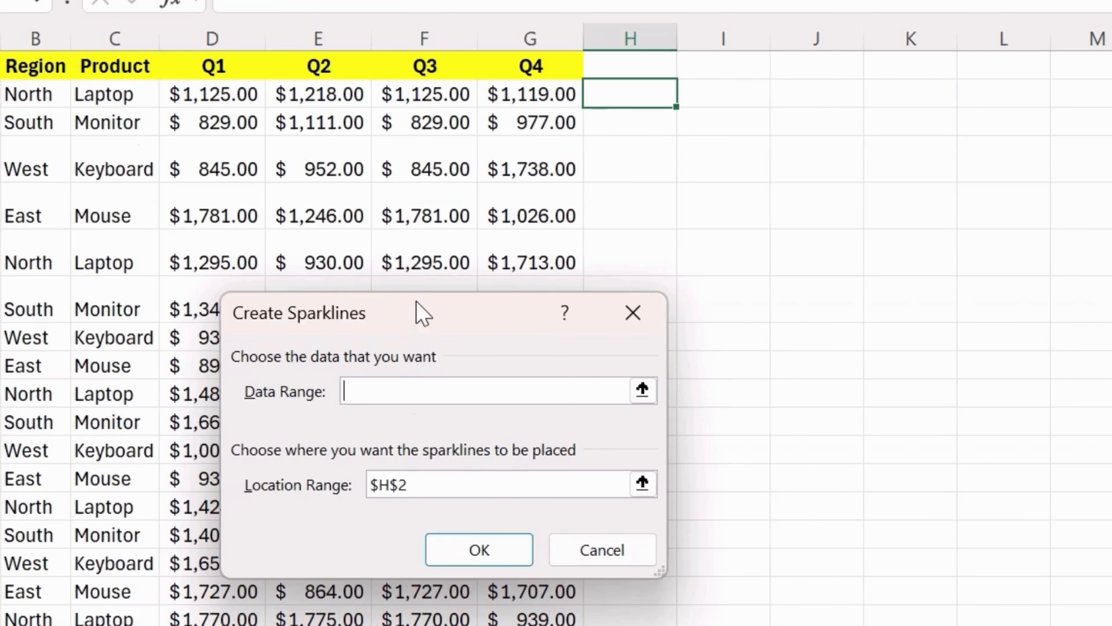
{"action": "left_click_drag", "start_coordinate": [316, 333], "coordinate": [653, 238]}
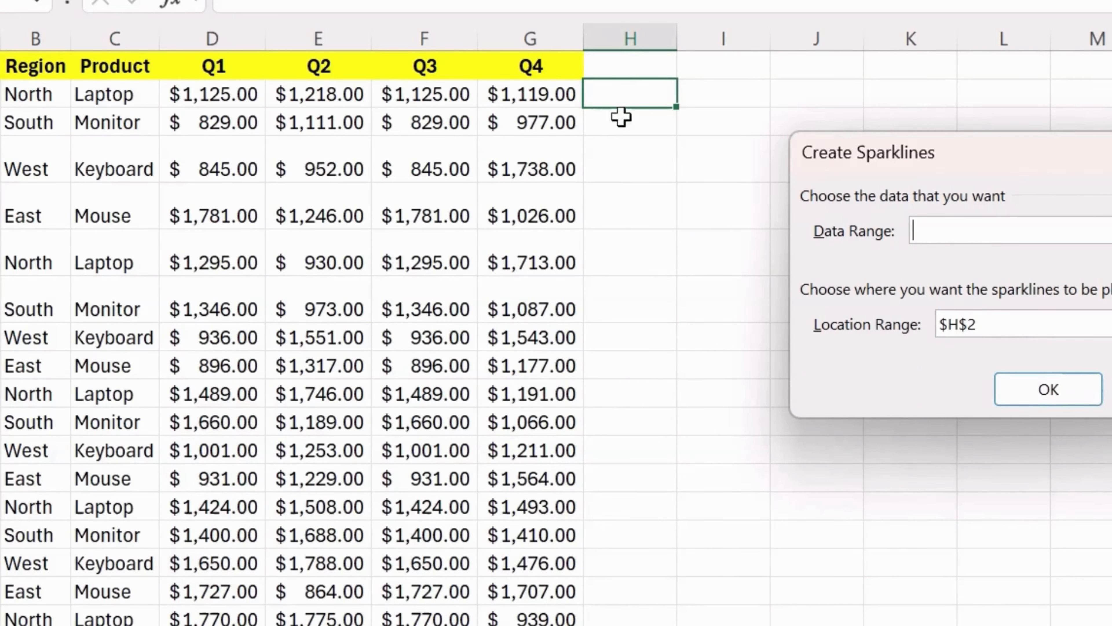
{"action": "left_click", "coordinate": [983, 323]}
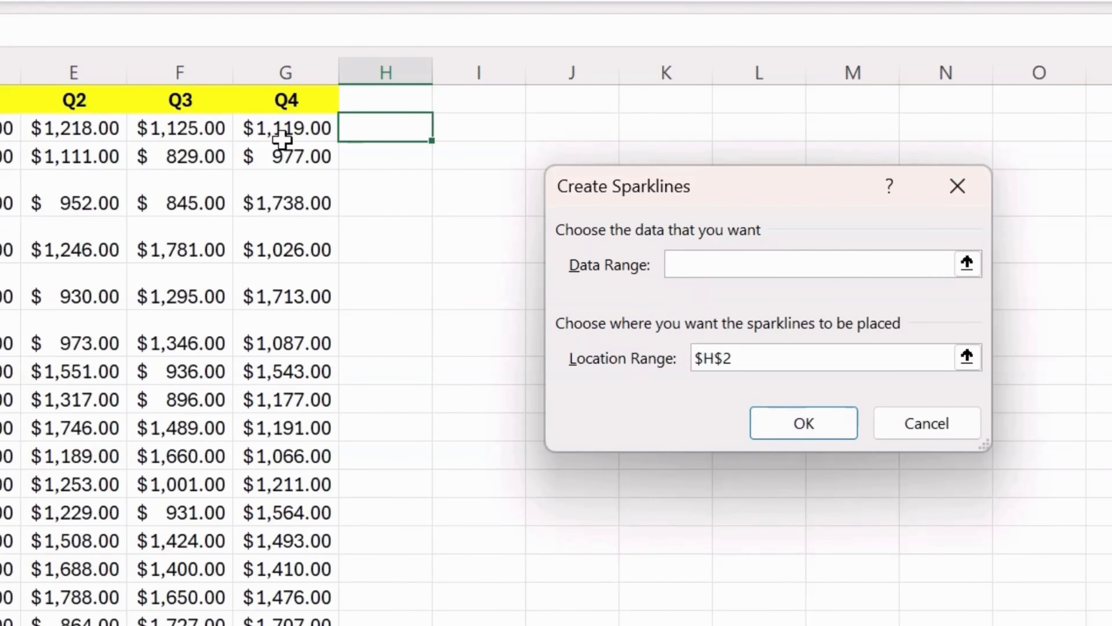
{"action": "left_click", "coordinate": [291, 130]}
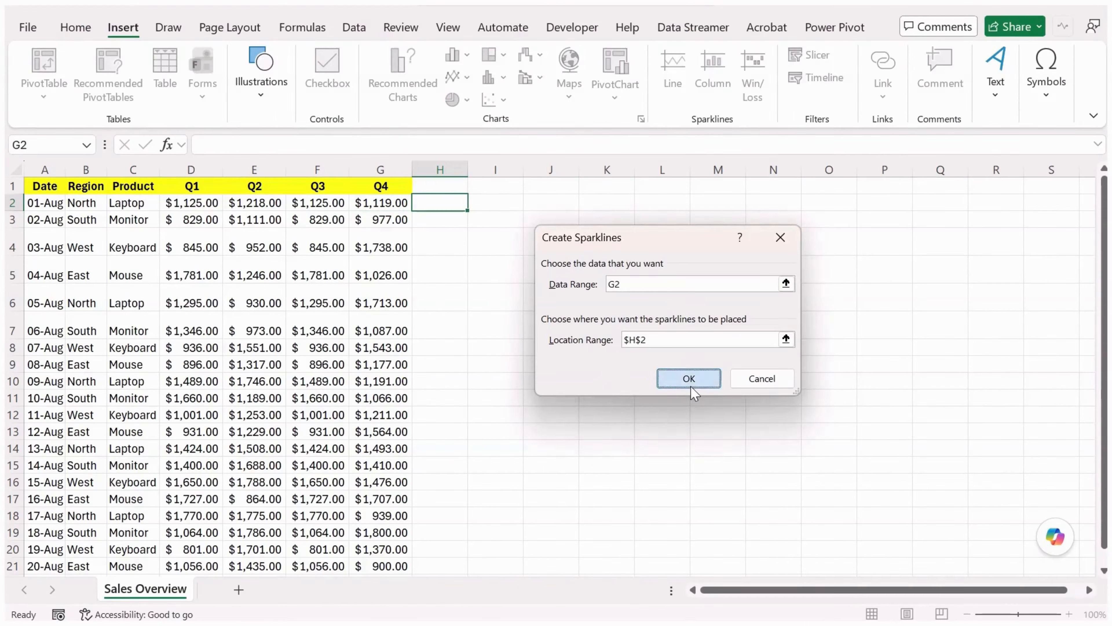
{"action": "left_click", "coordinate": [803, 422]}
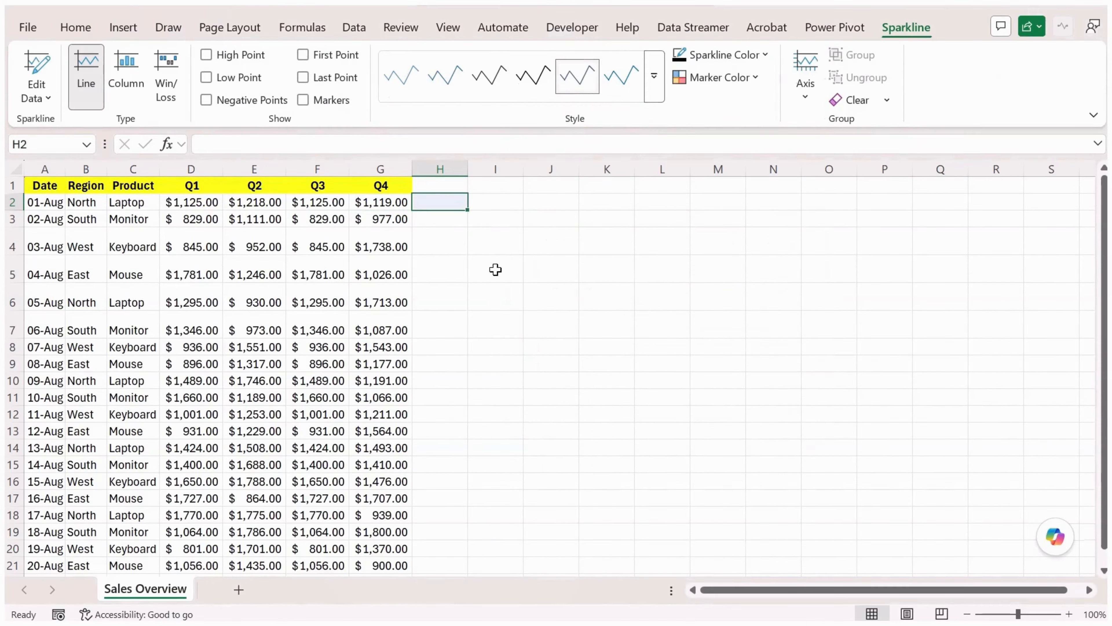
Fill the H2 sparkline down to H13, and undo both the fill and the sparkline.
{"action": "left_click_drag", "start_coordinate": [469, 211], "coordinate": [477, 439]}
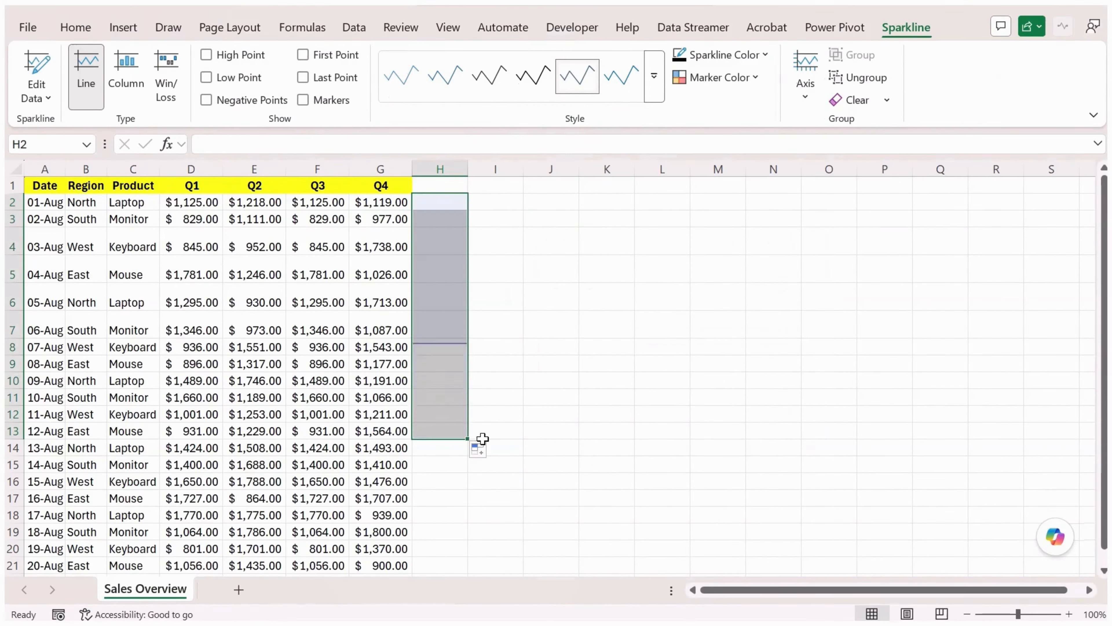
{"action": "left_click", "coordinate": [526, 348]}
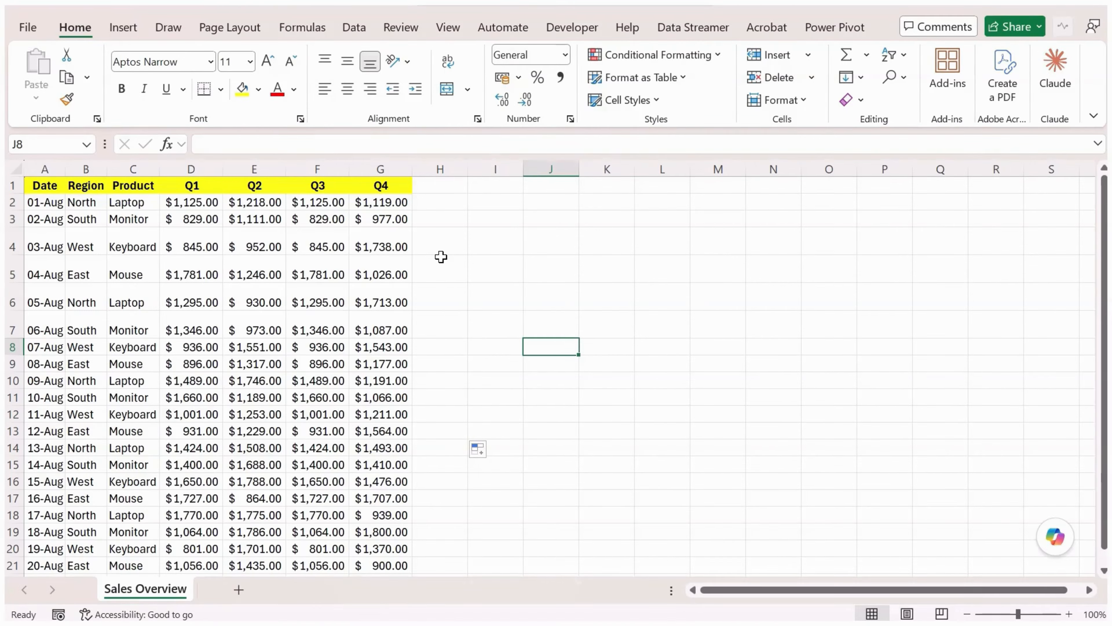
{"action": "key", "text": "ctrl+z"}
{"action": "key", "text": "ctrl+z"}
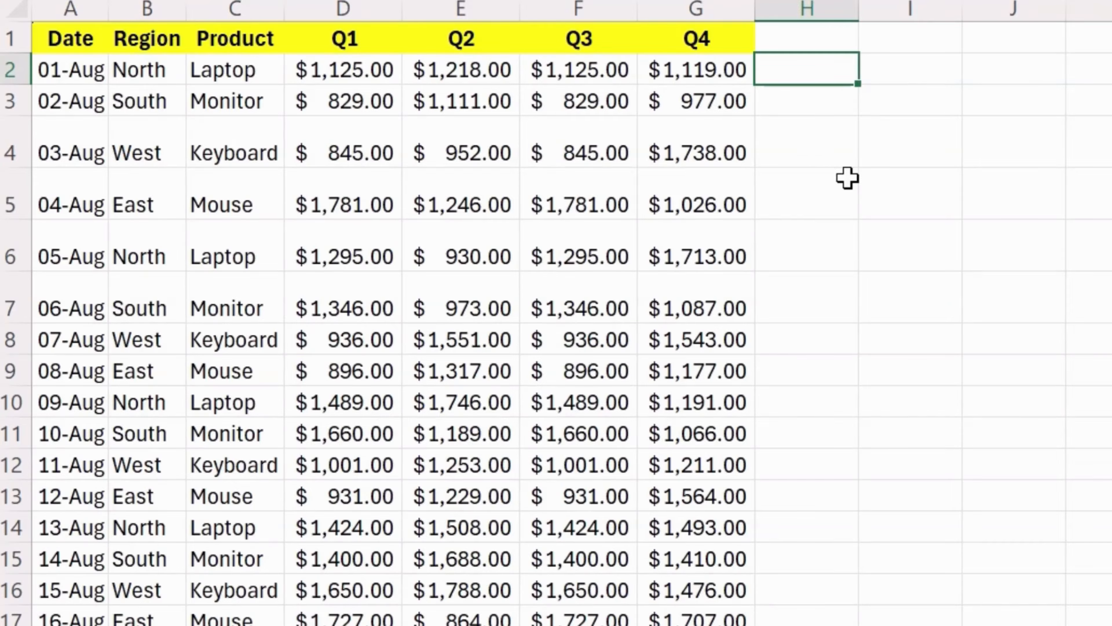
{"action": "left_click", "coordinate": [350, 11]}
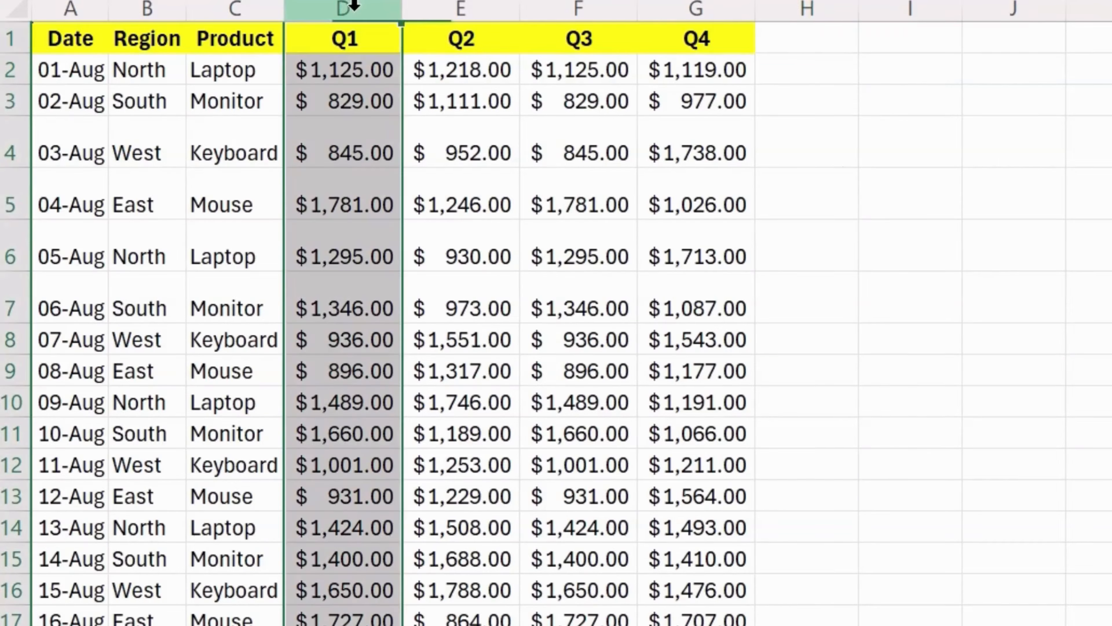
{"action": "left_click", "coordinate": [470, 9]}
{"action": "left_click", "coordinate": [578, 8]}
{"action": "left_click", "coordinate": [659, 10]}
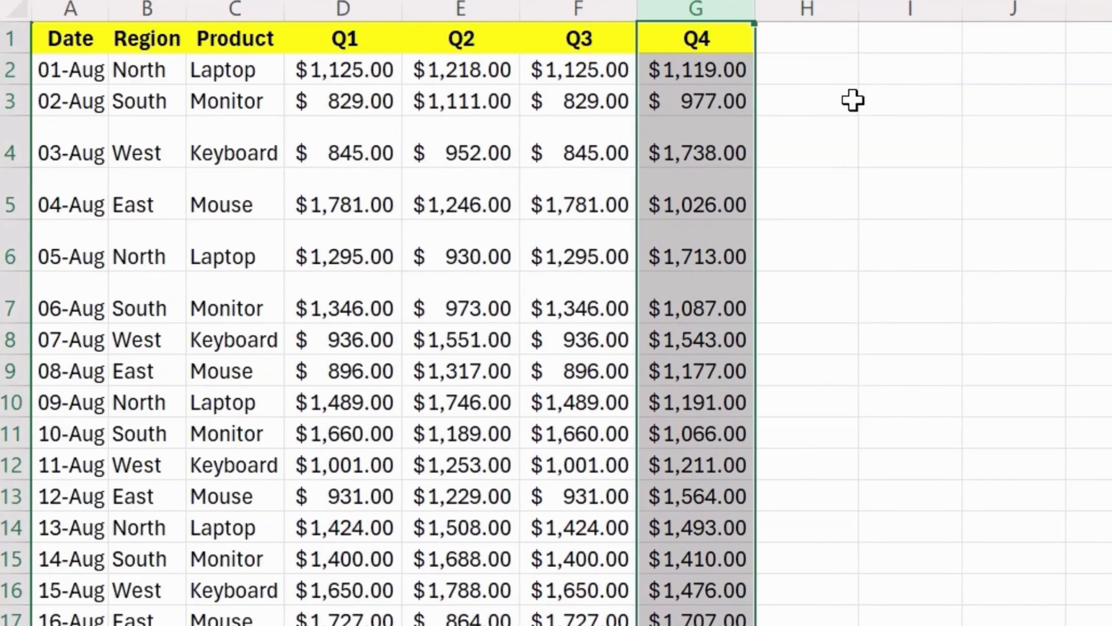
Insert a line sparkline in cell H2 using the Q1 to Q4 values in D2:G2 as its data range.
{"action": "left_click", "coordinate": [848, 77]}
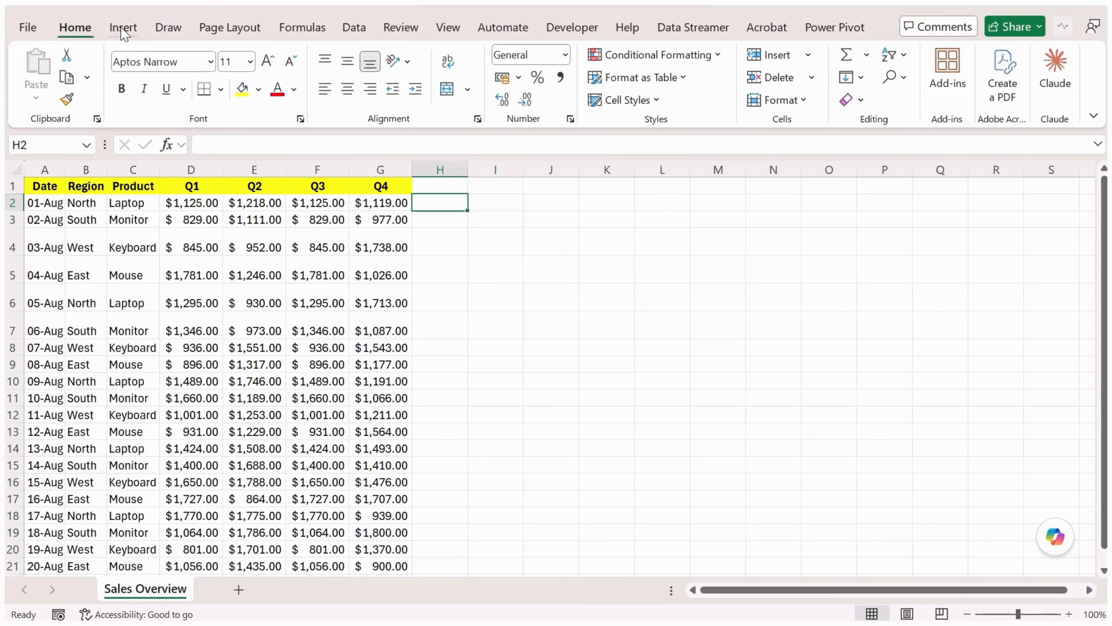
{"action": "left_click", "coordinate": [123, 27]}
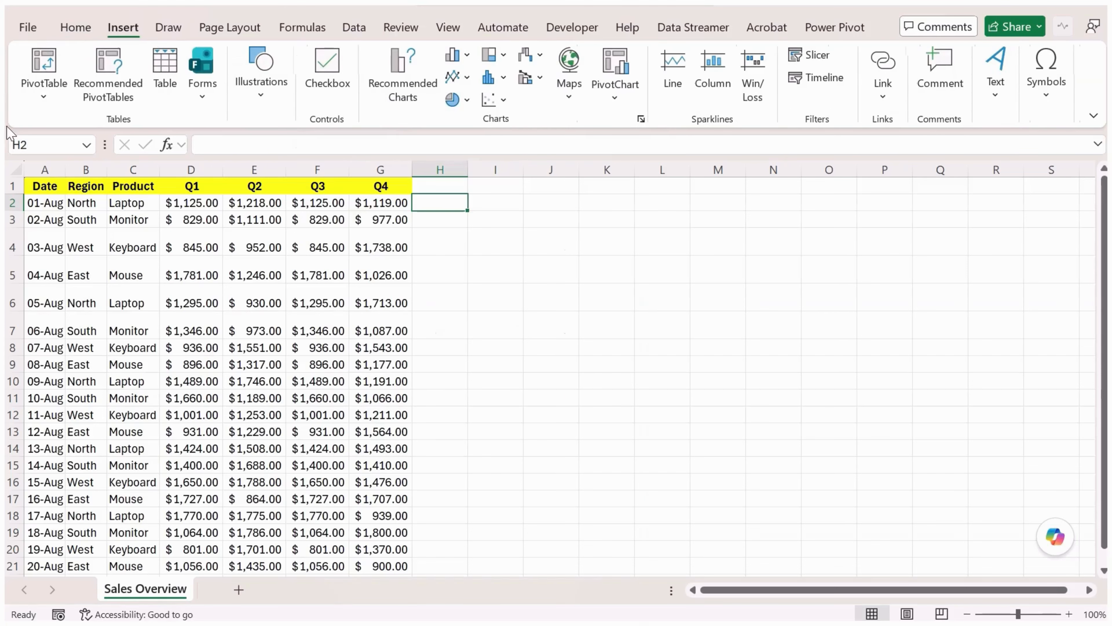
{"action": "left_click", "coordinate": [678, 83]}
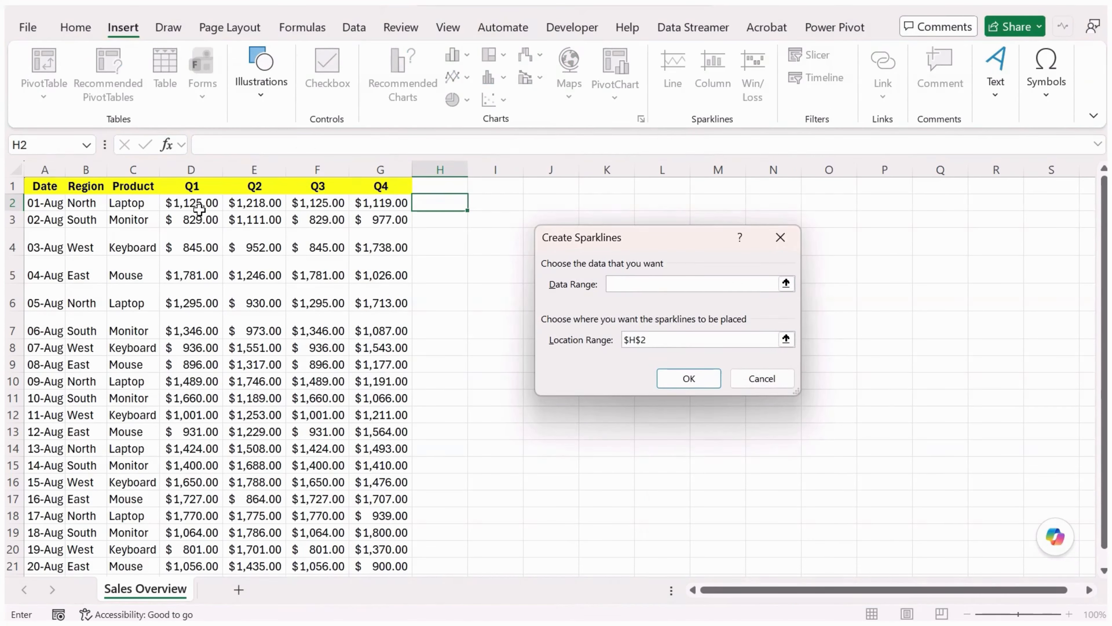
{"action": "left_click_drag", "start_coordinate": [180, 209], "coordinate": [373, 202]}
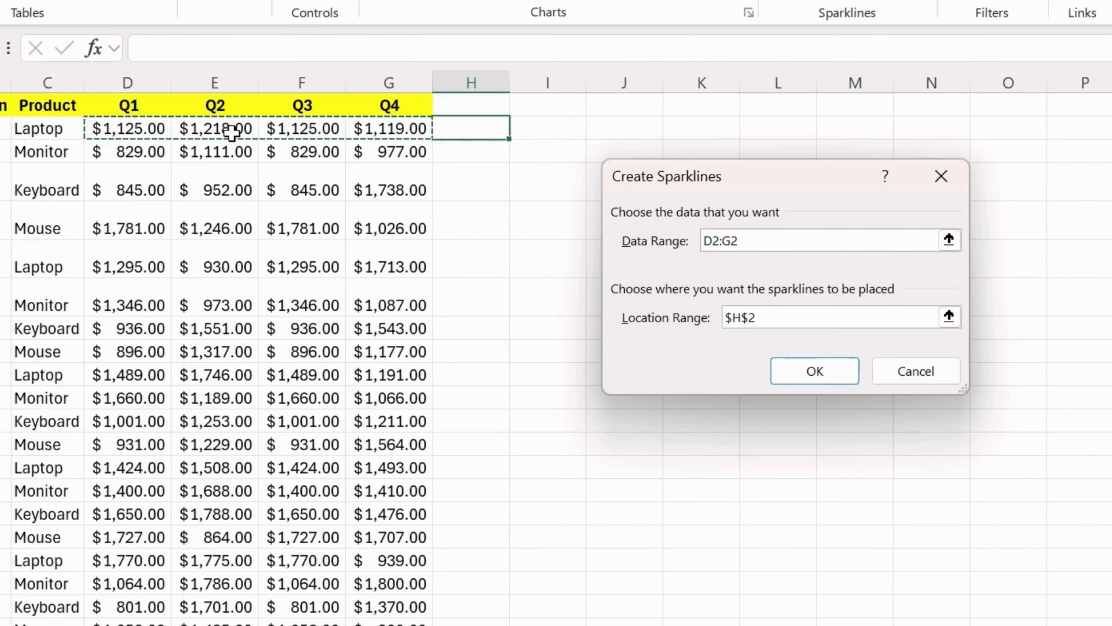
{"action": "left_click_drag", "start_coordinate": [147, 125], "coordinate": [407, 151]}
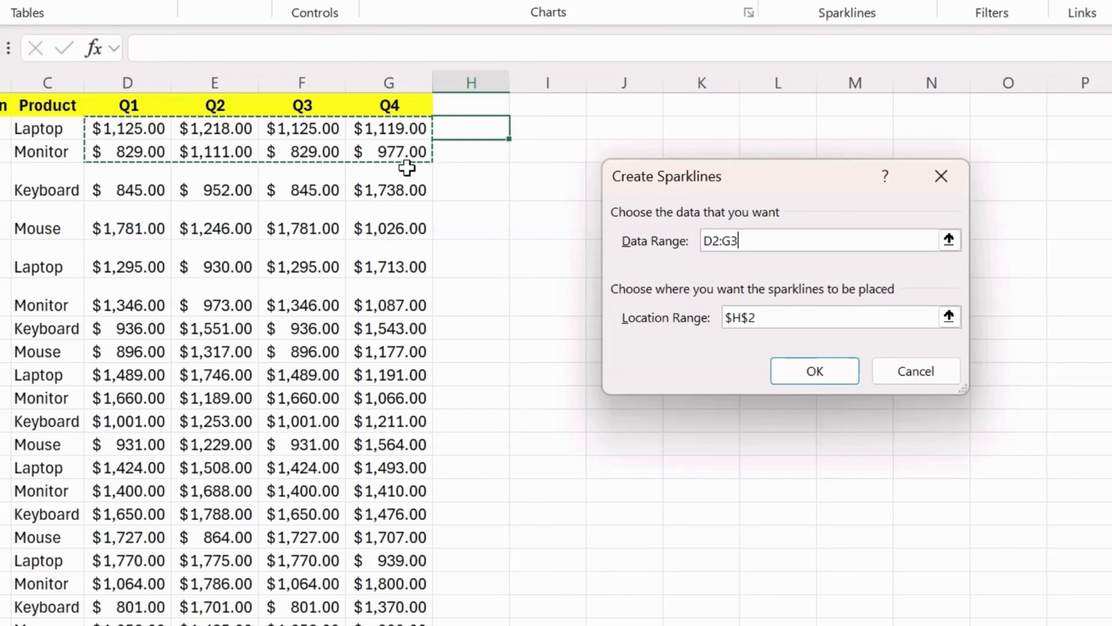
{"action": "left_click_drag", "start_coordinate": [123, 128], "coordinate": [402, 129]}
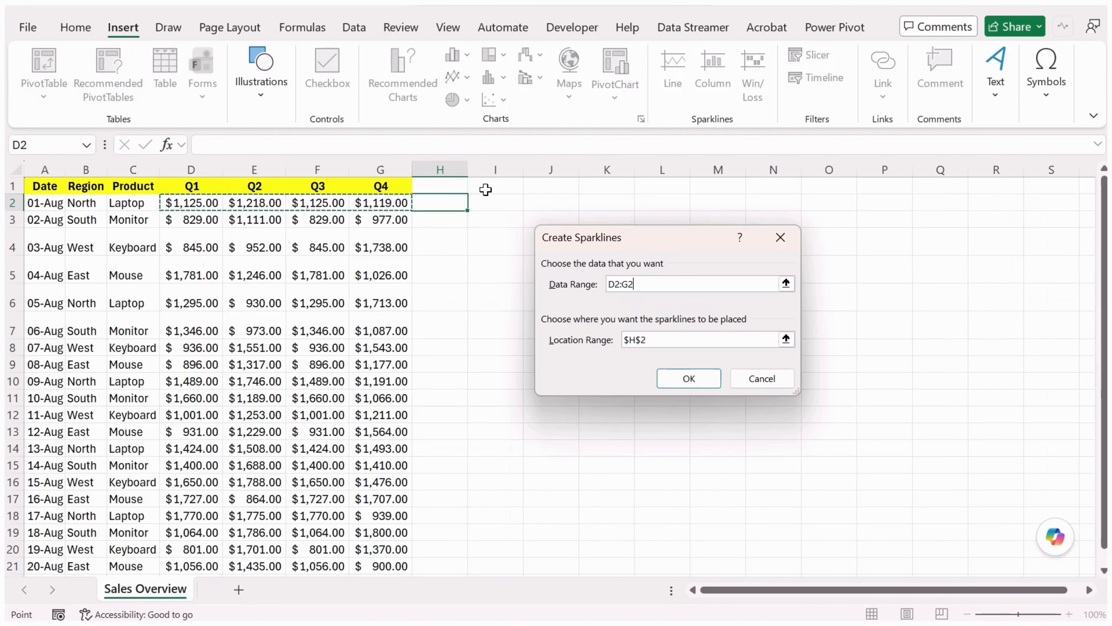
{"action": "left_click", "coordinate": [689, 378]}
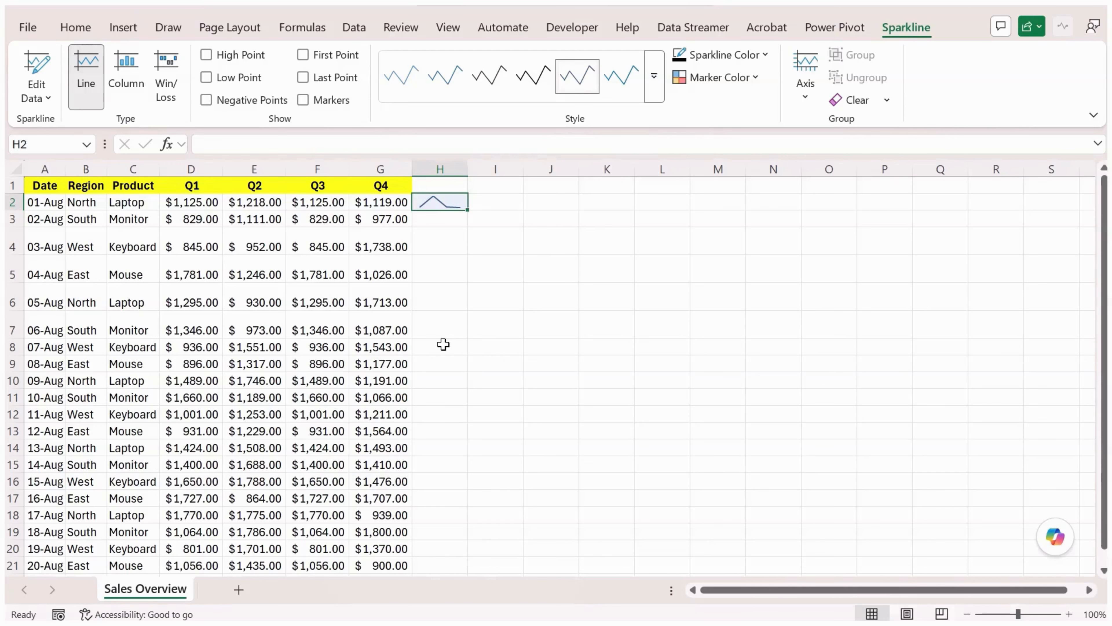
Fill the H2 sparkline down to H21 and widen column H so the trend lines are easier to read.
{"action": "mouse_move", "coordinate": [473, 212]}
{"action": "left_mouse_down"}
{"action": "mouse_move", "coordinate": [484, 583]}
{"action": "mouse_move", "coordinate": [479, 494]}
{"action": "left_mouse_up"}
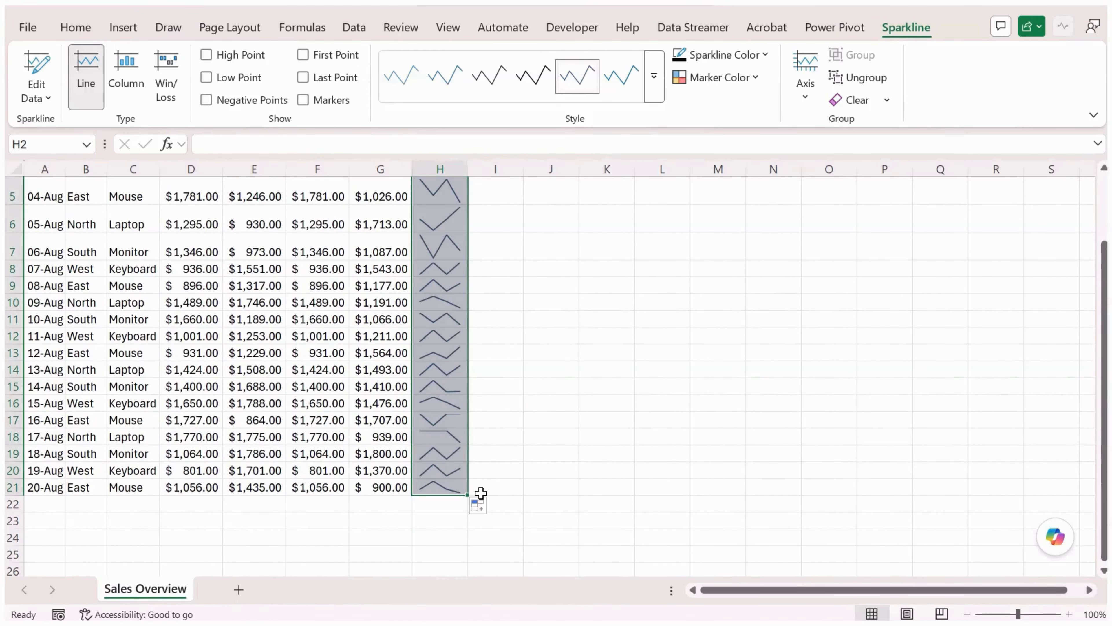
{"action": "scroll", "coordinate": [479, 492], "scroll_direction": "up", "scroll_amount": 2}
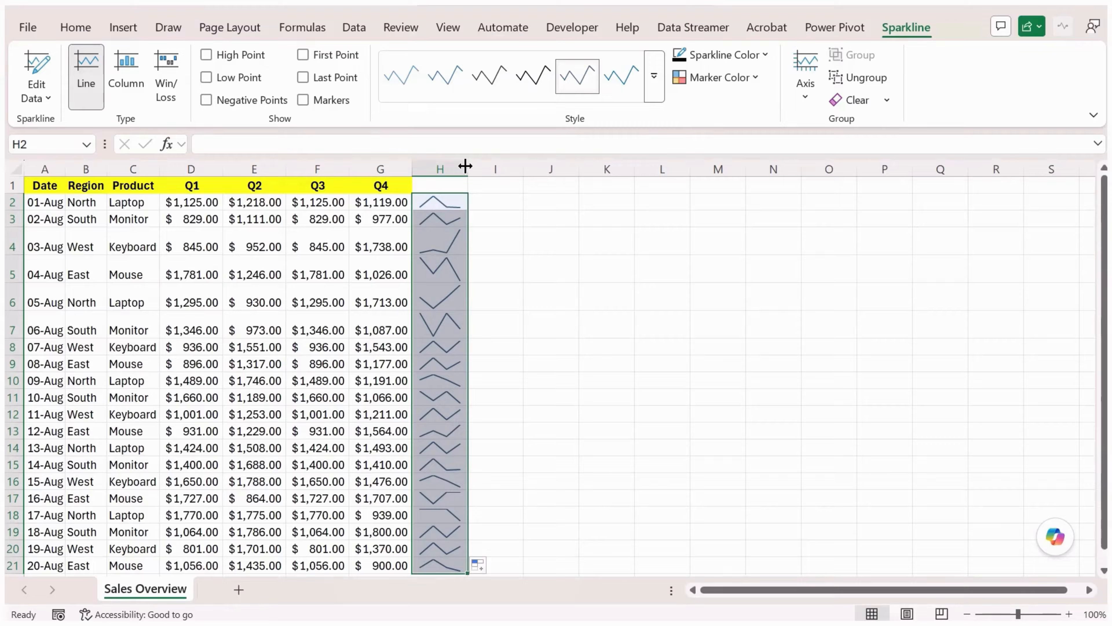
{"action": "left_click_drag", "start_coordinate": [465, 166], "coordinate": [594, 166]}
{"action": "scroll", "coordinate": [543, 333], "scroll_direction": "down", "scroll_amount": 3}
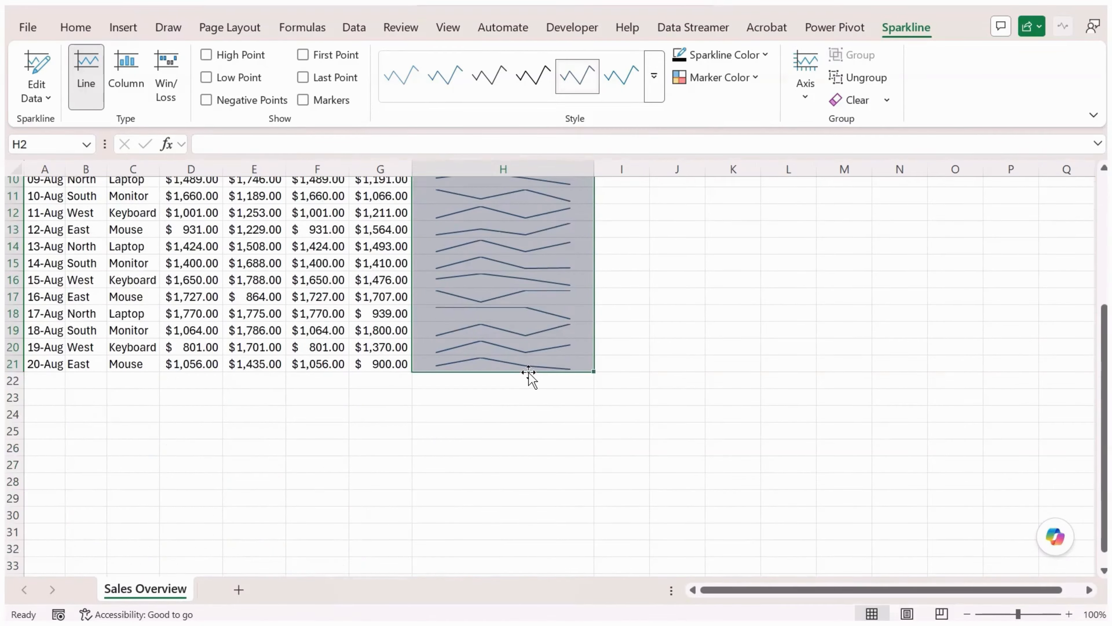
{"action": "scroll", "coordinate": [529, 373], "scroll_direction": "up", "scroll_amount": 3}
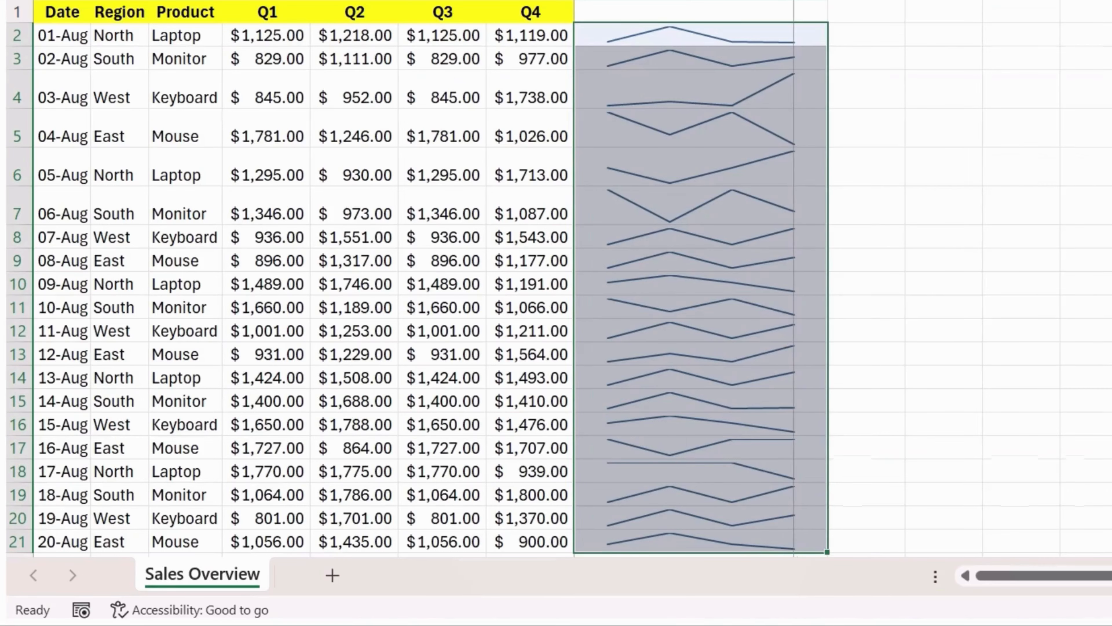
{"action": "left_click", "coordinate": [798, 154]}
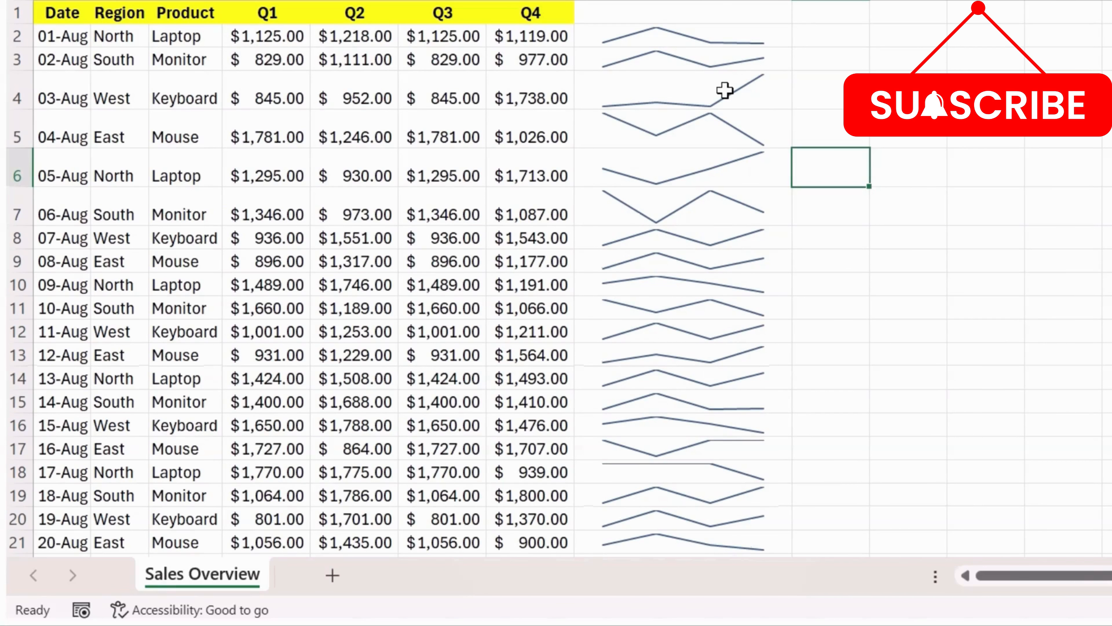
Mark the low points on the sparklines in column H, and switch the marking to the high points instead.
{"action": "left_click", "coordinate": [710, 19]}
{"action": "left_click", "coordinate": [714, 54]}
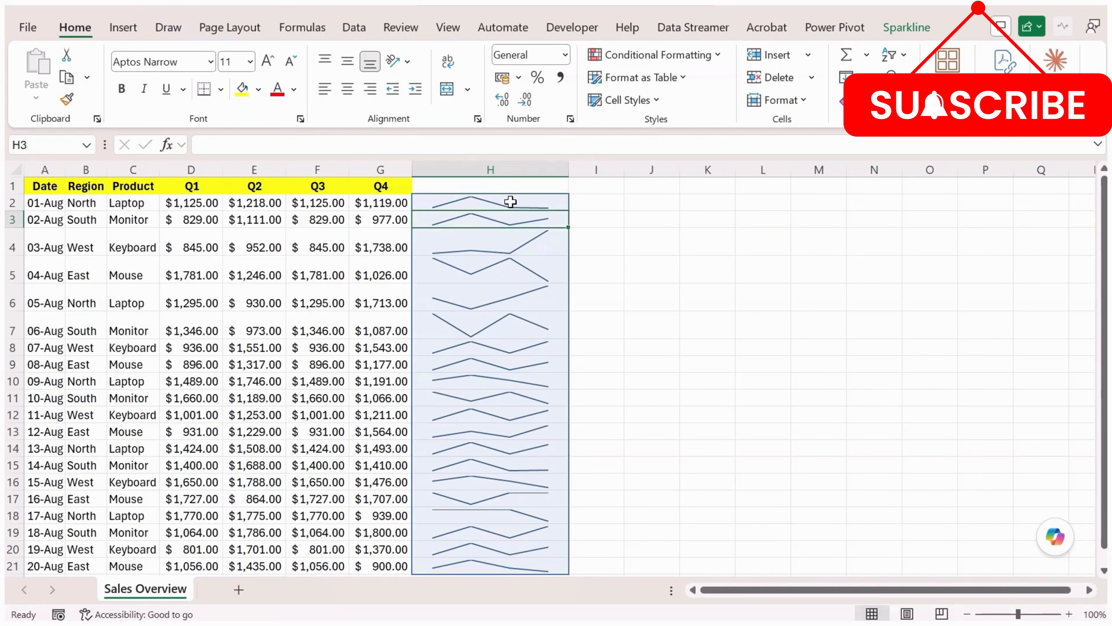
{"action": "left_click", "coordinate": [509, 203]}
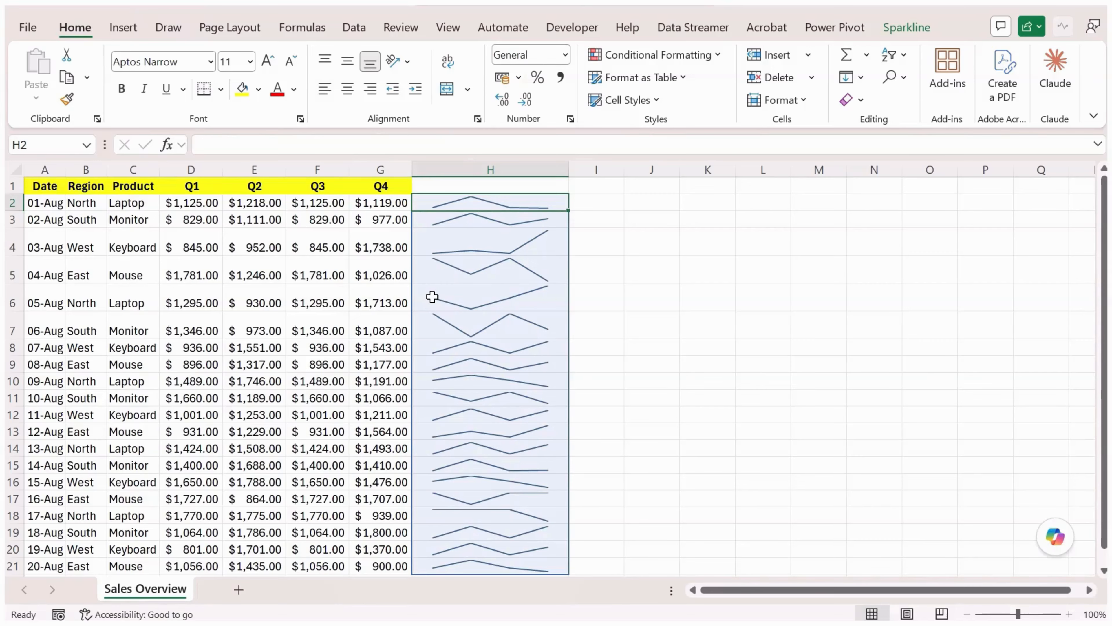
{"action": "left_click", "coordinate": [911, 28]}
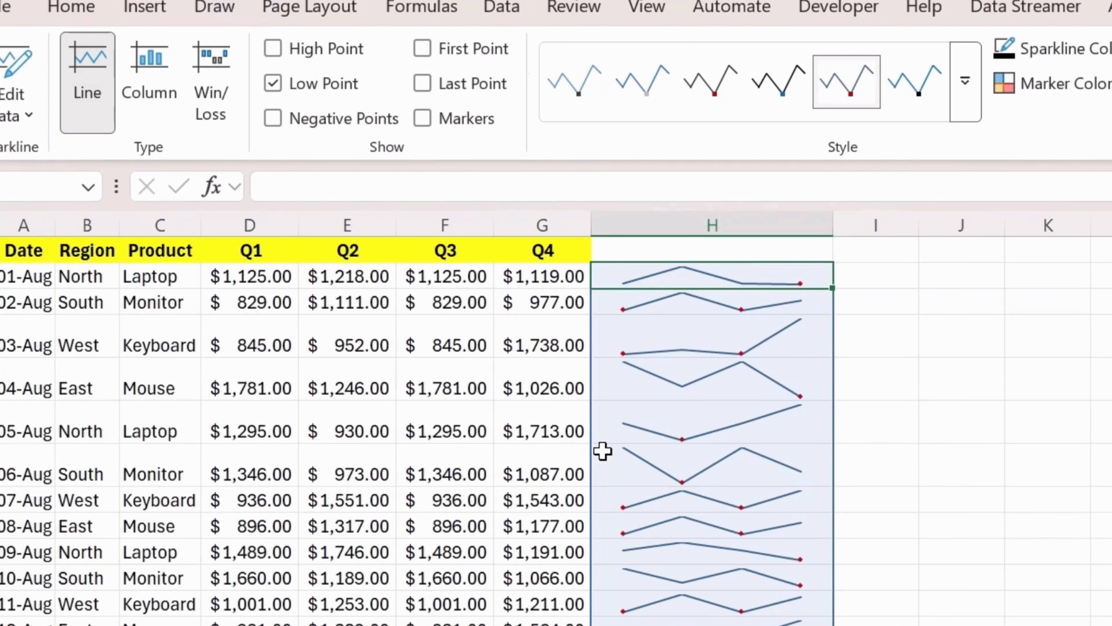
{"action": "left_click", "coordinate": [320, 85]}
{"action": "left_click", "coordinate": [293, 53]}
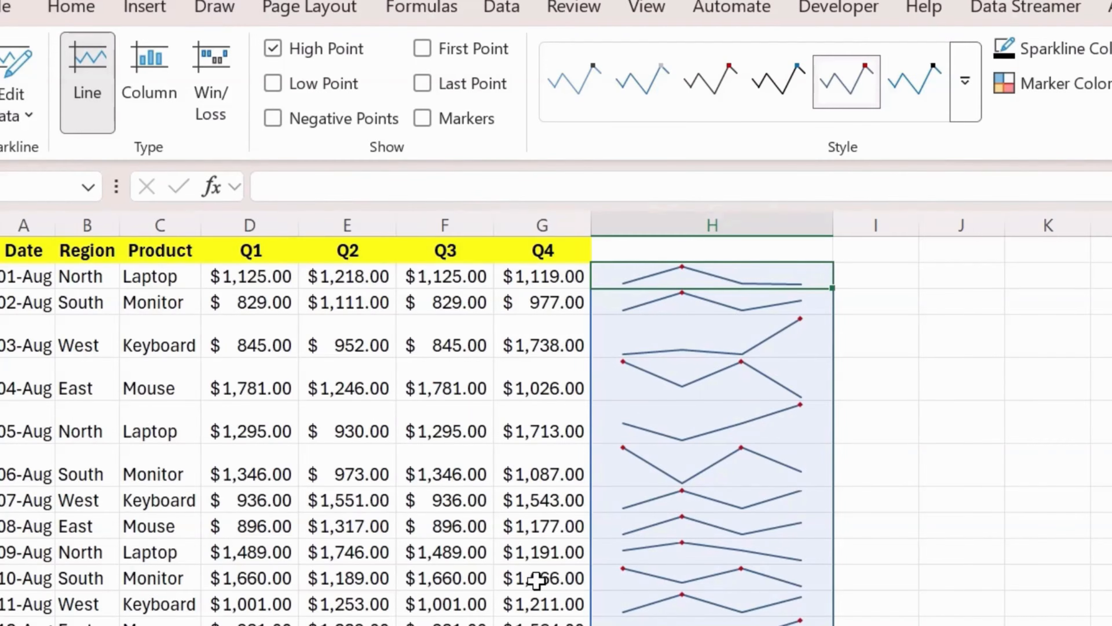
Apply a green style to the sparkline group, and replace it with the orange style.
{"action": "left_click", "coordinate": [967, 79]}
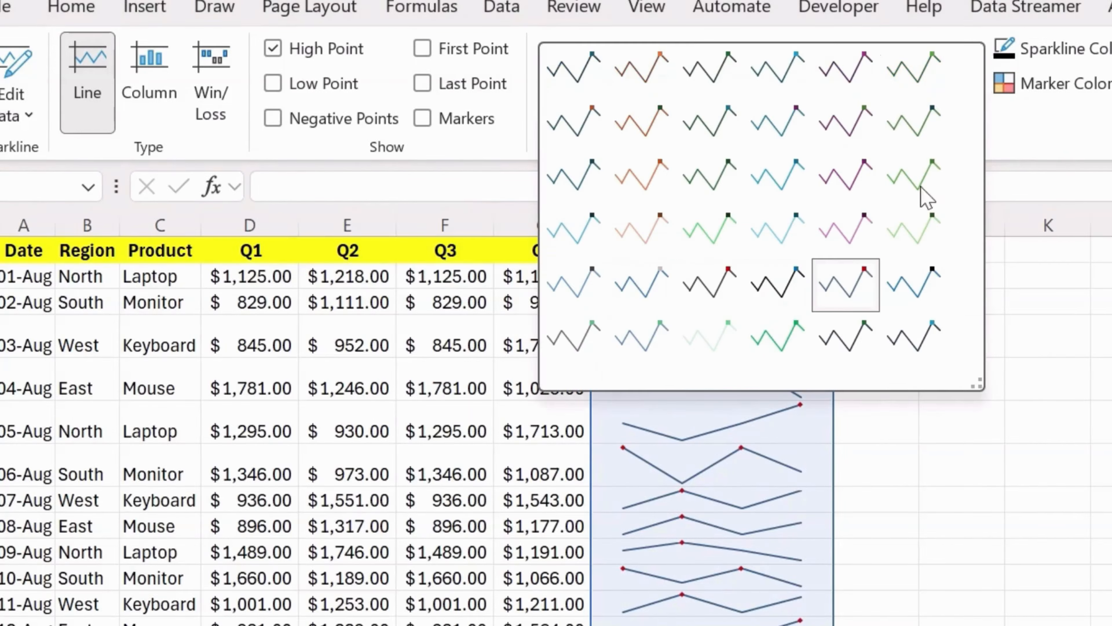
{"action": "left_click", "coordinate": [777, 334]}
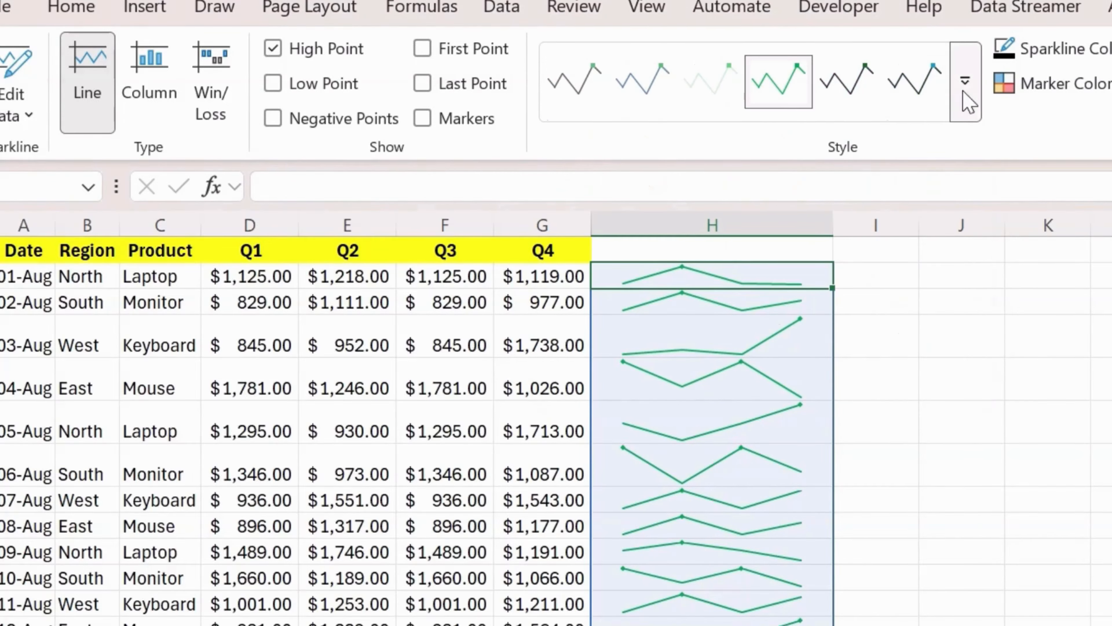
{"action": "left_click", "coordinate": [966, 82]}
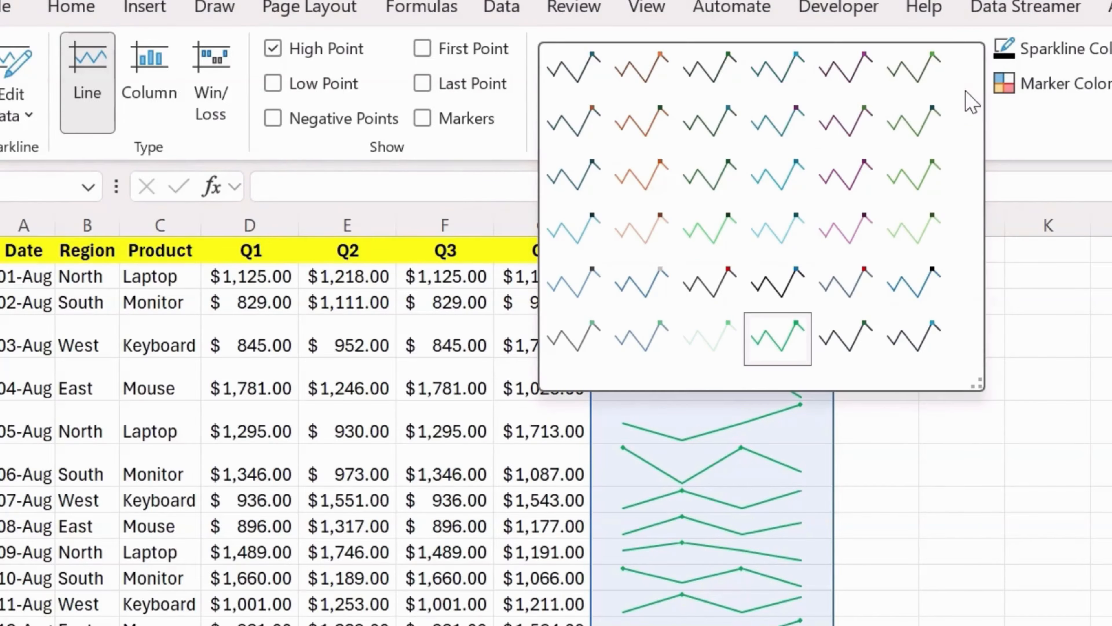
{"action": "left_click", "coordinate": [642, 179]}
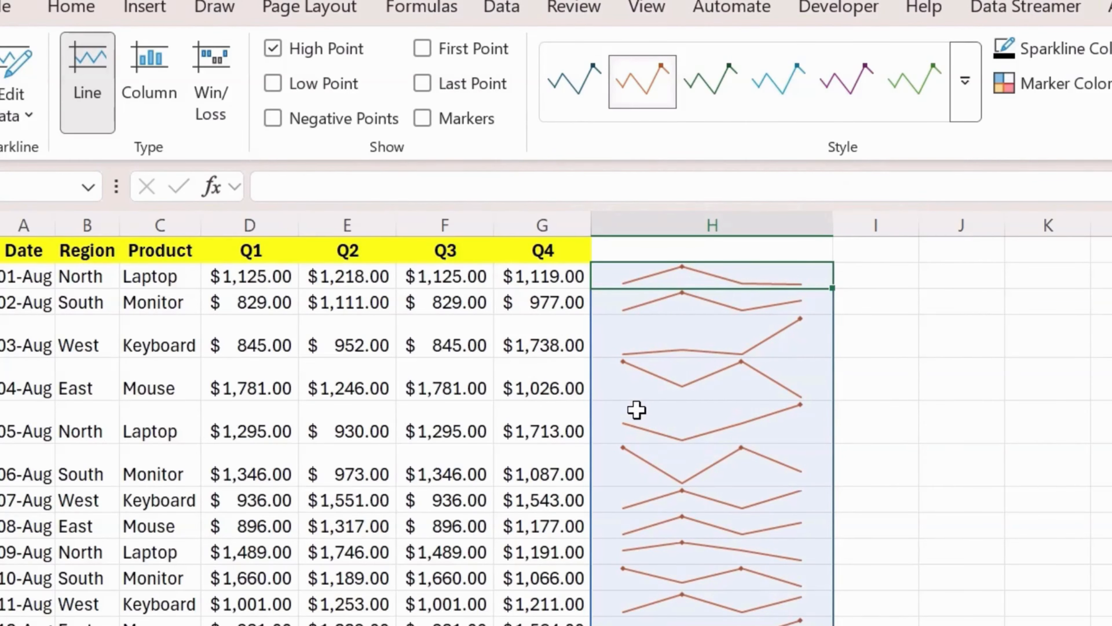
Turn off the sparklines' high-point markers and change the 03-Aug Q2 value in E4 to -952.
{"action": "left_click", "coordinate": [273, 48]}
{"action": "left_click", "coordinate": [365, 341]}
{"action": "left_click", "coordinate": [262, 187]}
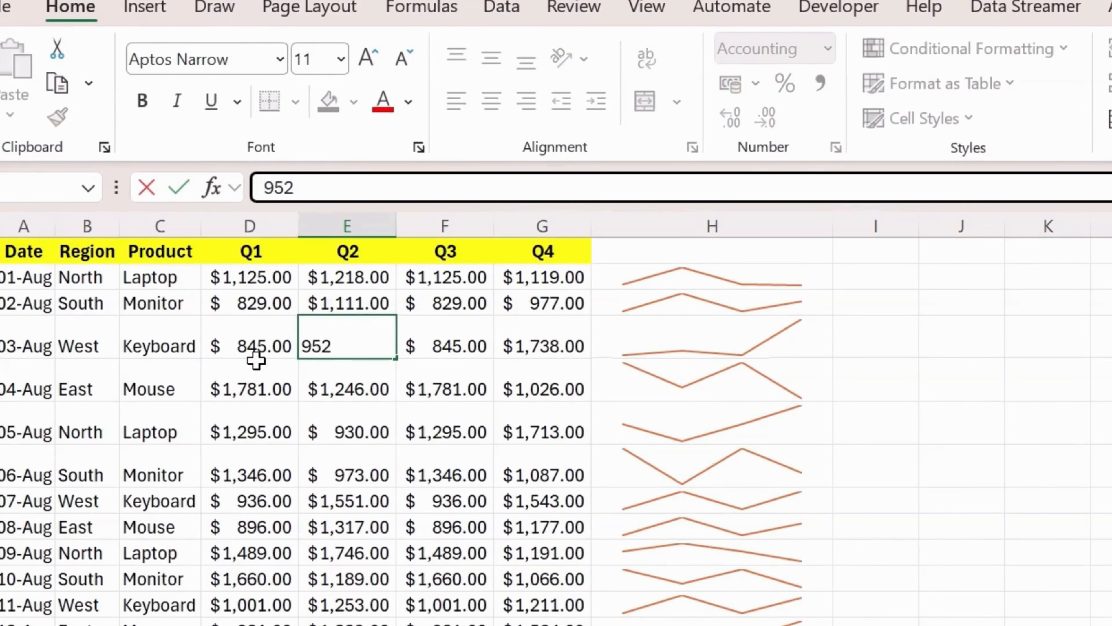
{"action": "type", "text": "-"}
{"action": "key", "text": "Return"}
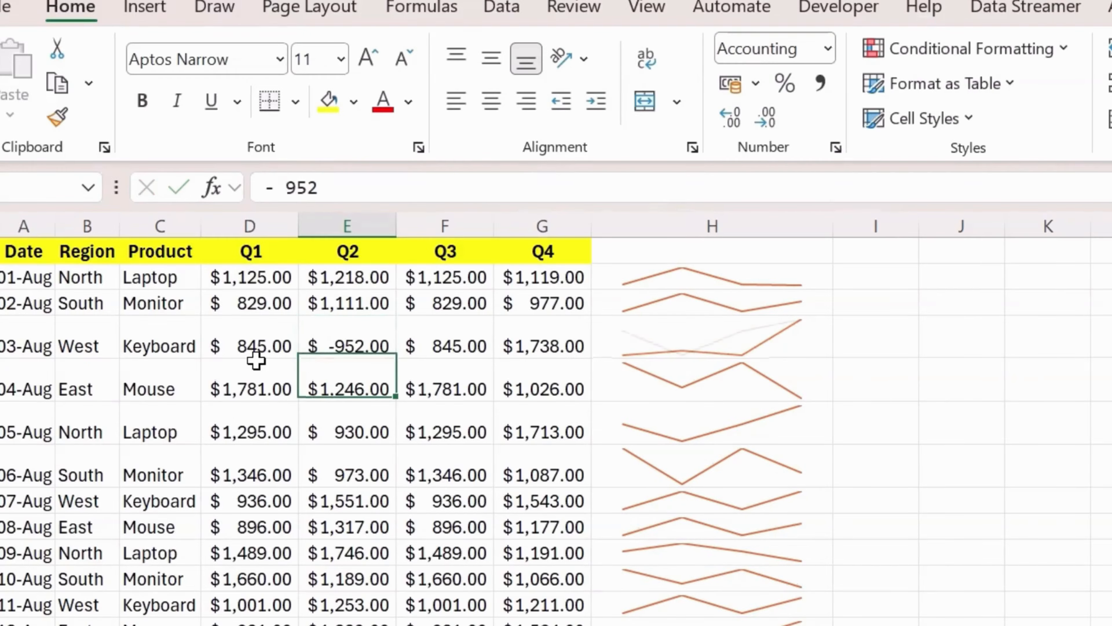
{"action": "left_click", "coordinate": [714, 335]}
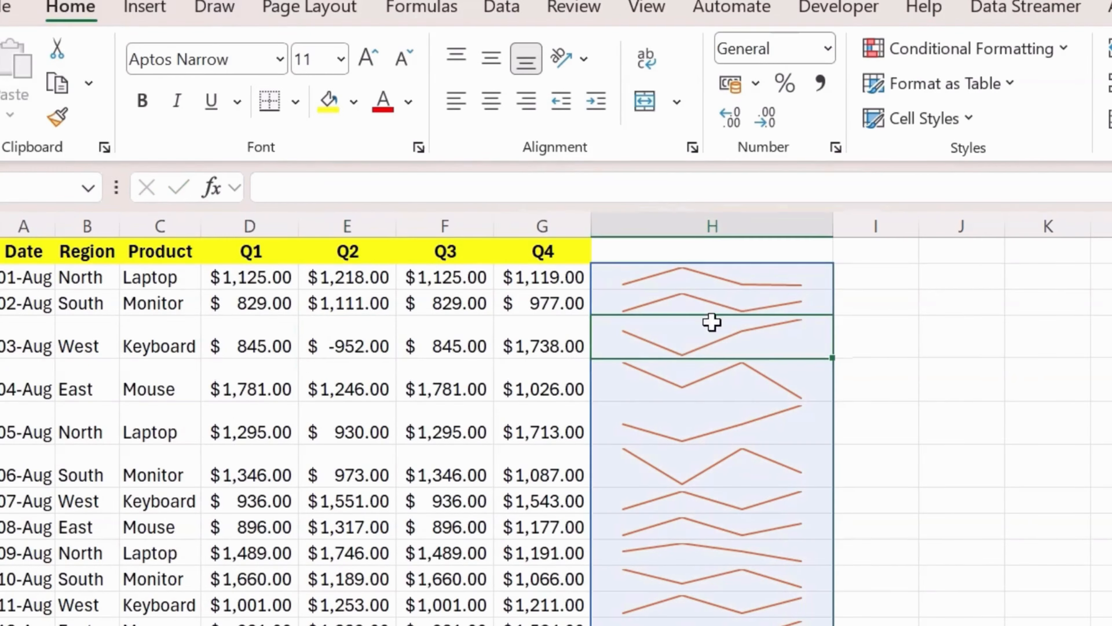
Mark the negative points on the sparklines in column H.
{"action": "left_click", "coordinate": [706, 272]}
{"action": "left_click", "coordinate": [1111, 7]}
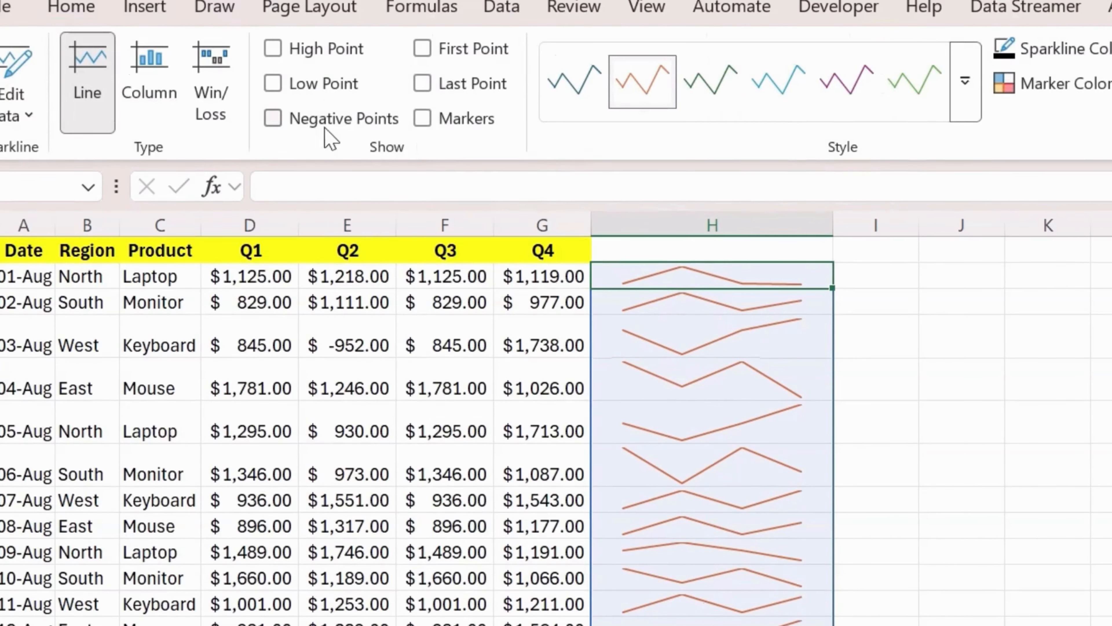
{"action": "left_click", "coordinate": [309, 127]}
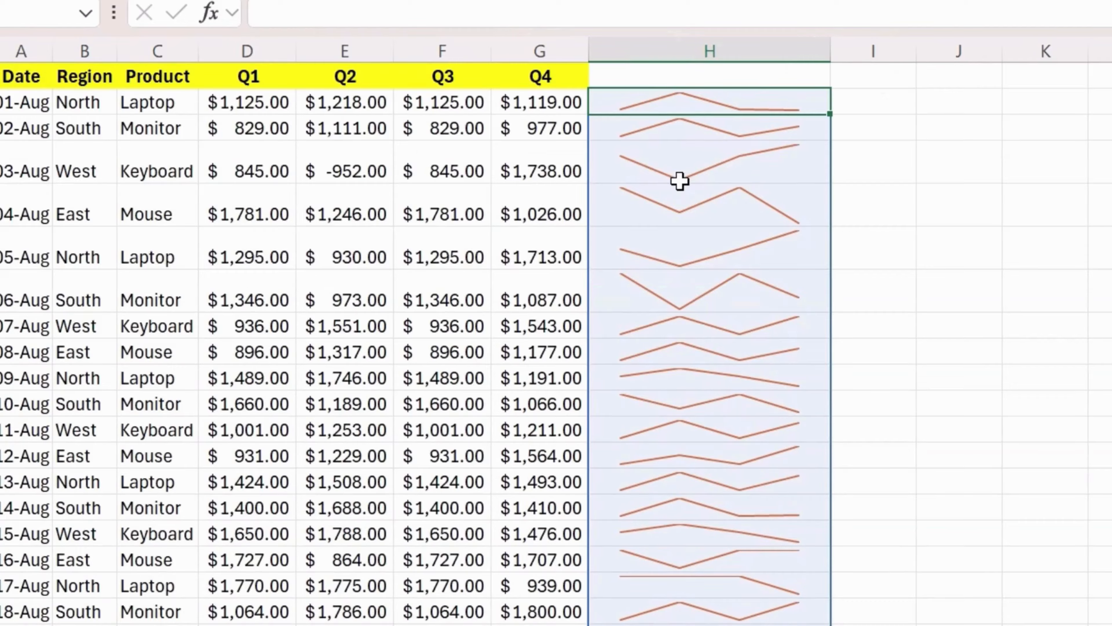
{"action": "scroll", "coordinate": [780, 609], "scroll_direction": "down", "scroll_amount": 2}
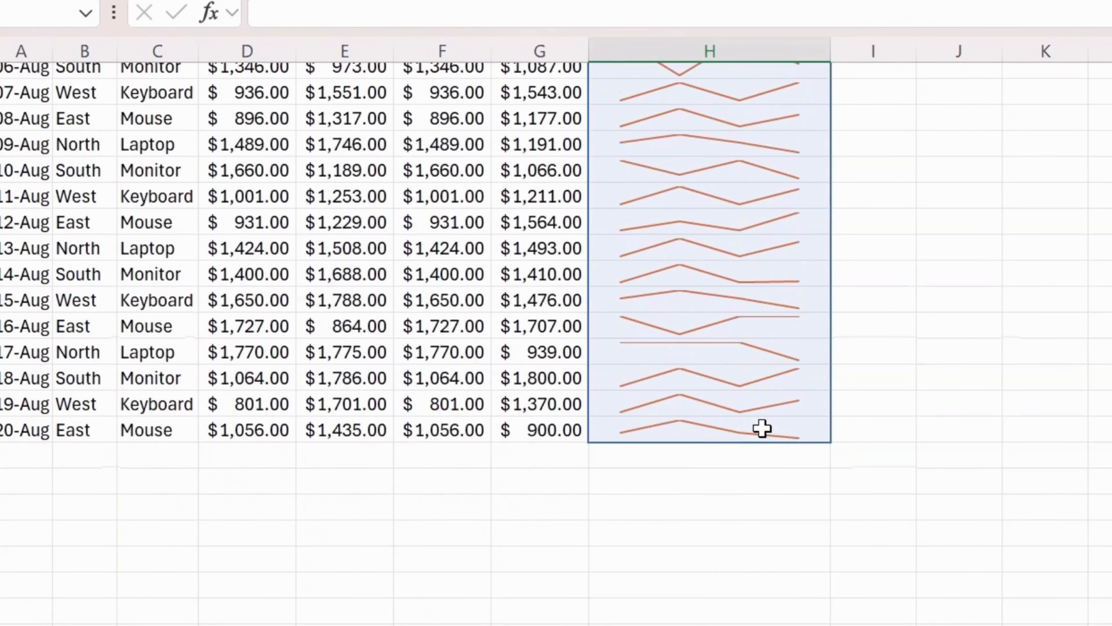
{"action": "scroll", "coordinate": [766, 596], "scroll_direction": "up", "scroll_amount": 2}
{"action": "left_click", "coordinate": [872, 161]}
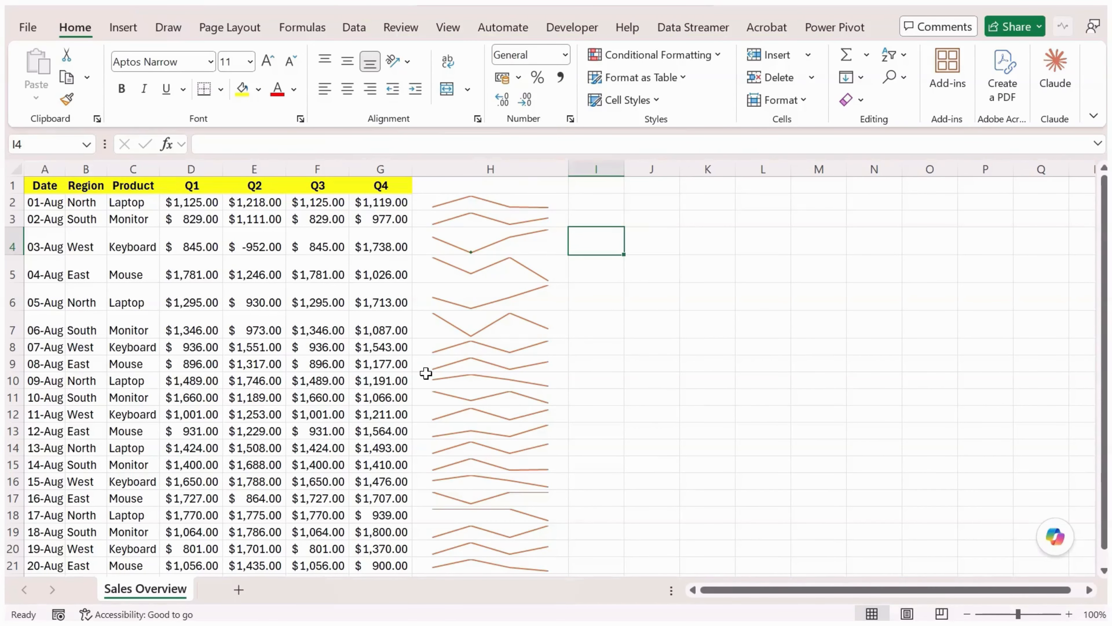
Convert the sparkline group in column H to column sparklines and apply the light purple style with grey negative bars.
{"action": "left_click", "coordinate": [524, 204]}
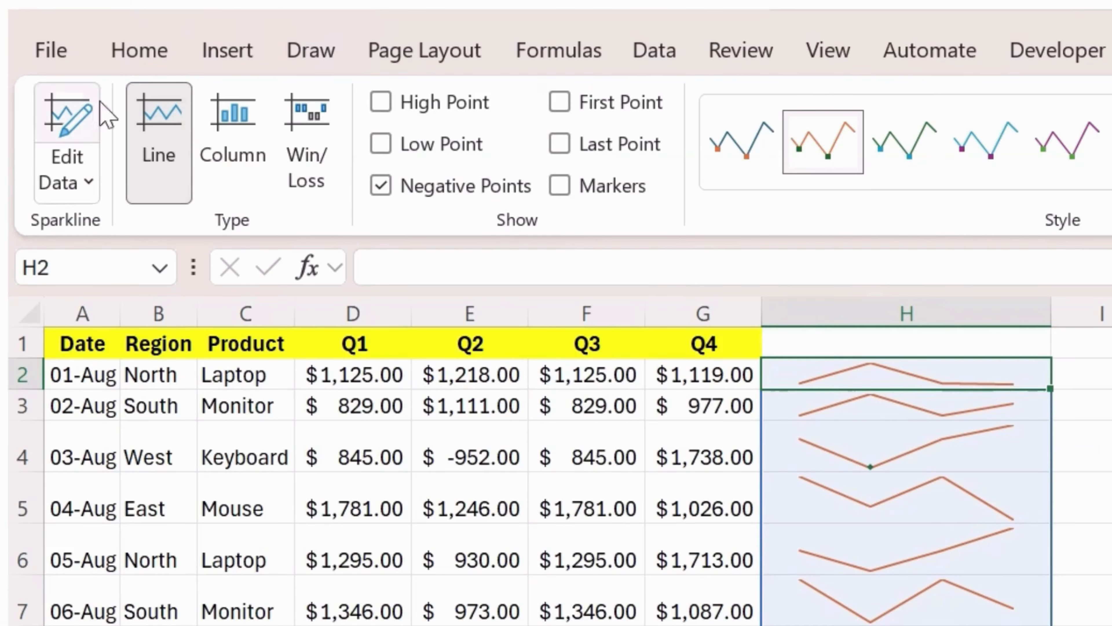
{"action": "left_click", "coordinate": [235, 140]}
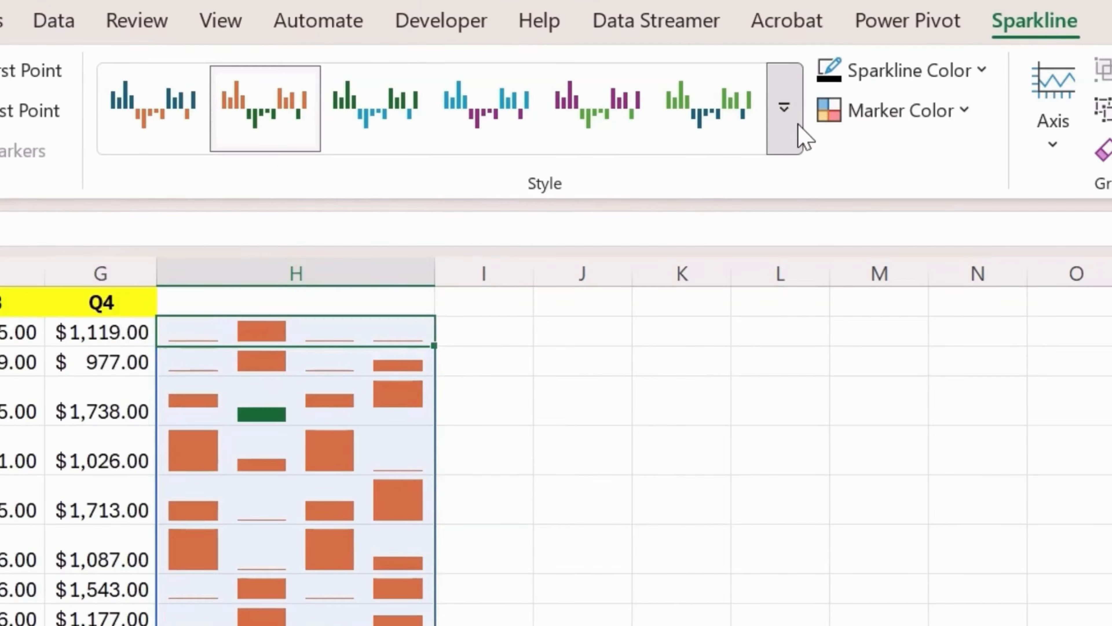
{"action": "left_click", "coordinate": [796, 132]}
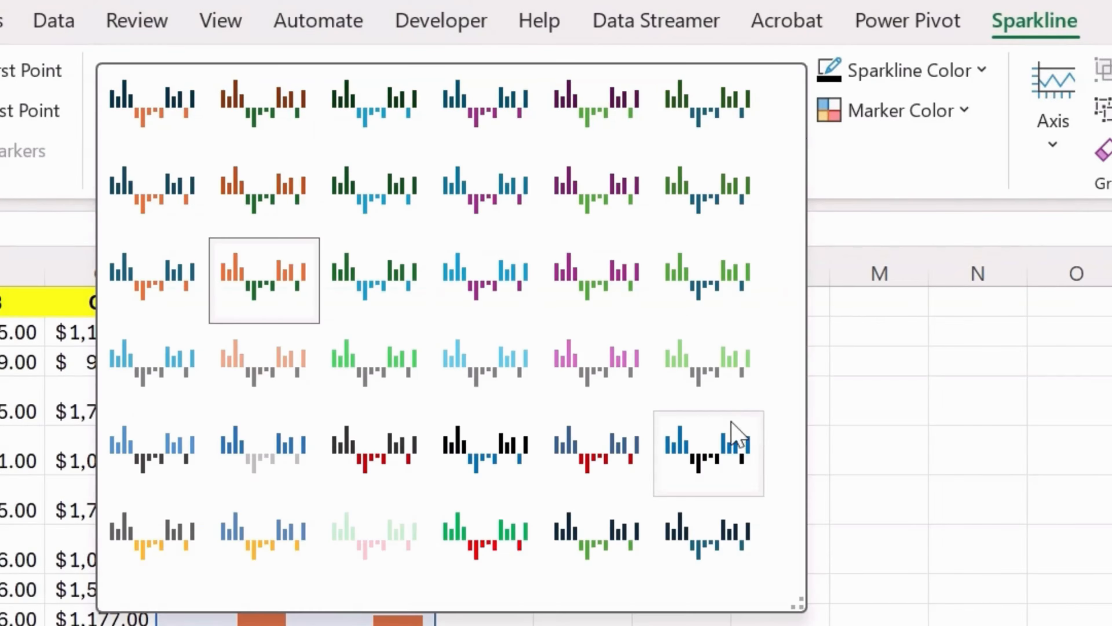
{"action": "left_click", "coordinate": [618, 386]}
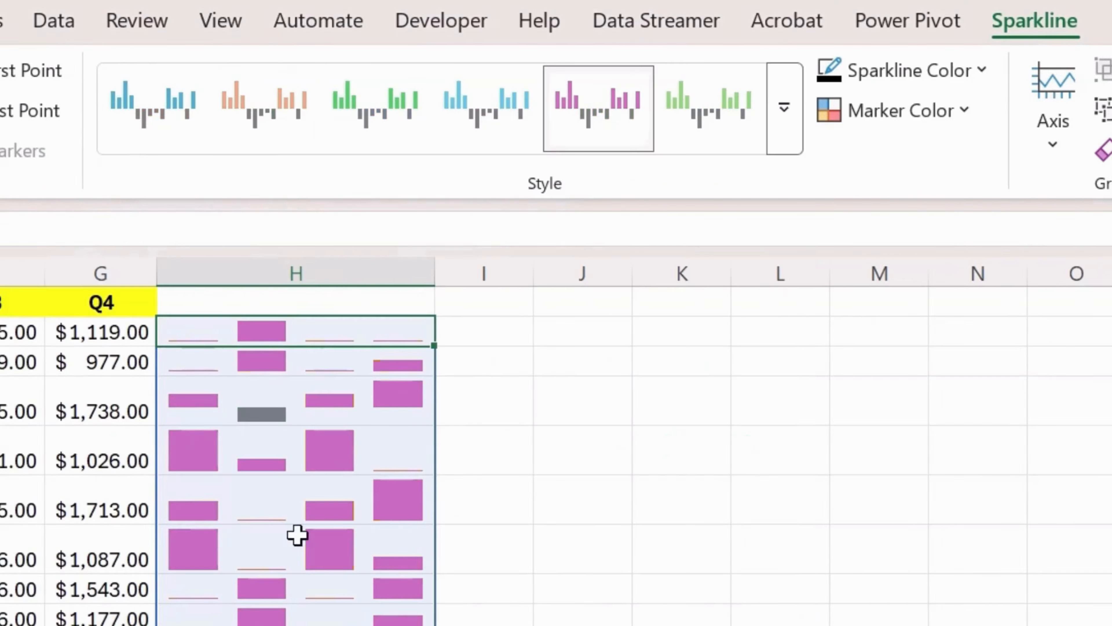
{"action": "scroll", "coordinate": [225, 594], "scroll_direction": "down", "scroll_amount": 2}
{"action": "scroll", "coordinate": [224, 594], "scroll_direction": "down", "scroll_amount": 3}
{"action": "scroll", "coordinate": [224, 594], "scroll_direction": "up", "scroll_amount": 5}
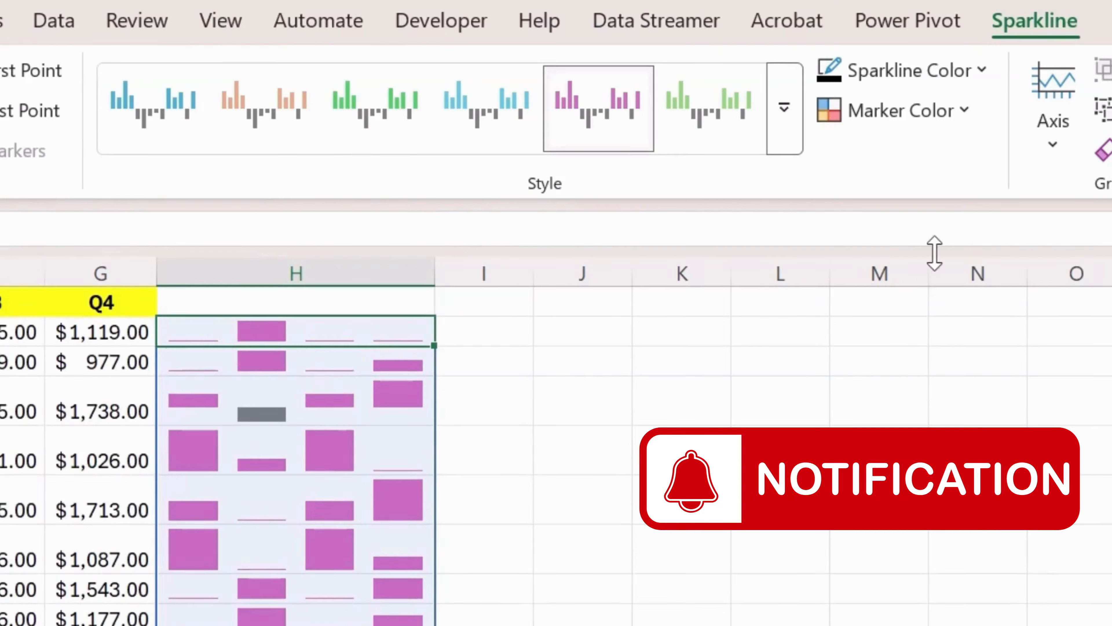
Set the marker color of the sparklines' negative points to standard red.
{"action": "left_click", "coordinate": [979, 75]}
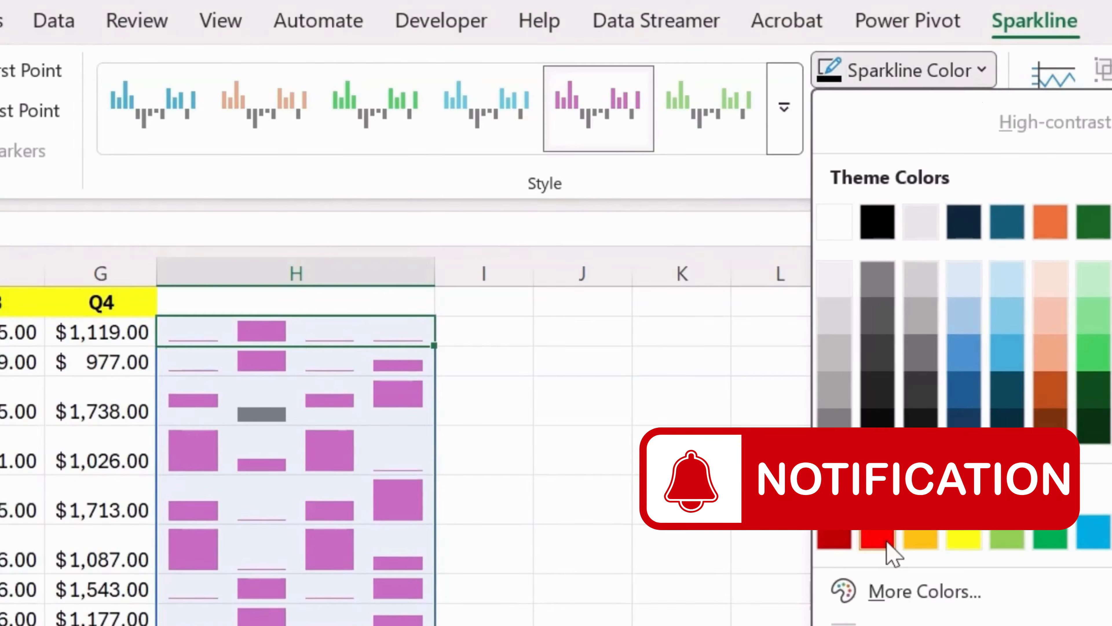
{"action": "left_click", "coordinate": [743, 216]}
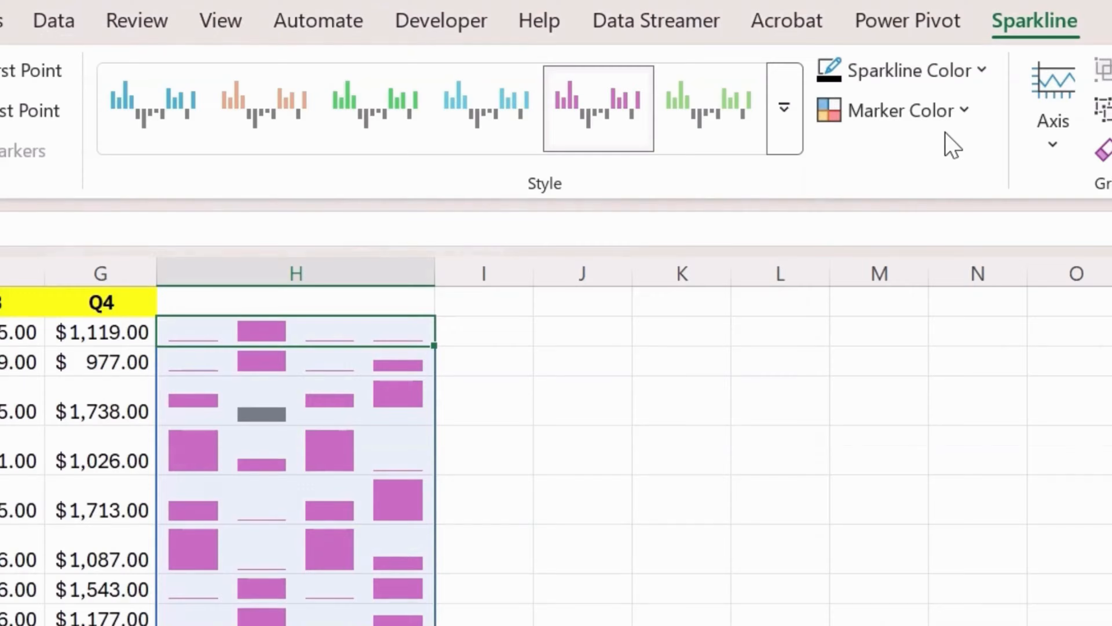
{"action": "left_click", "coordinate": [946, 123]}
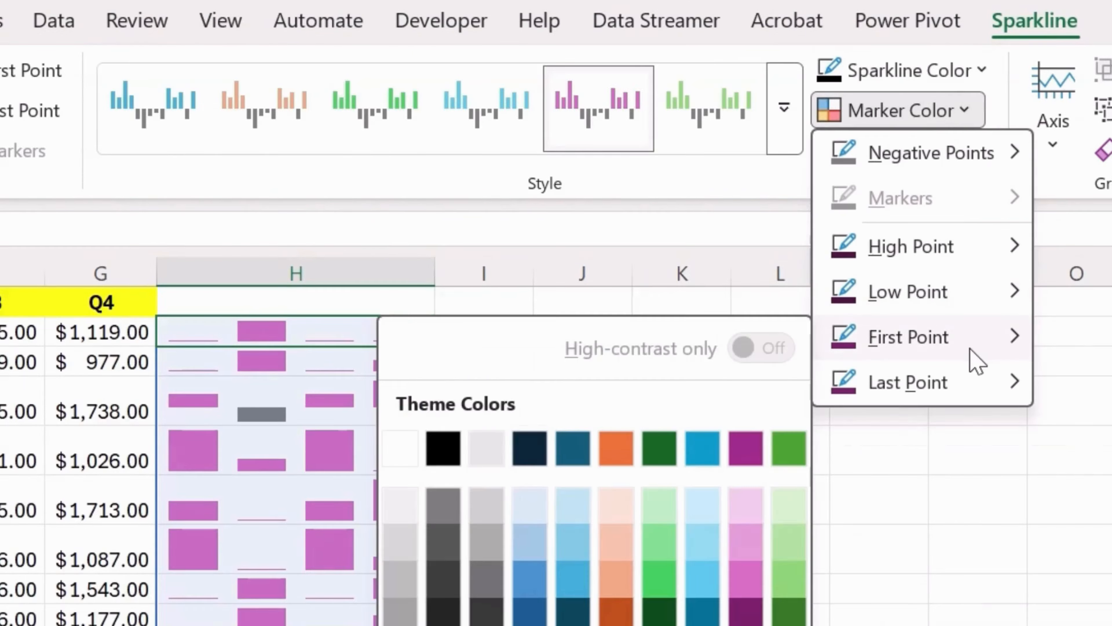
{"action": "mouse_move", "coordinate": [967, 166]}
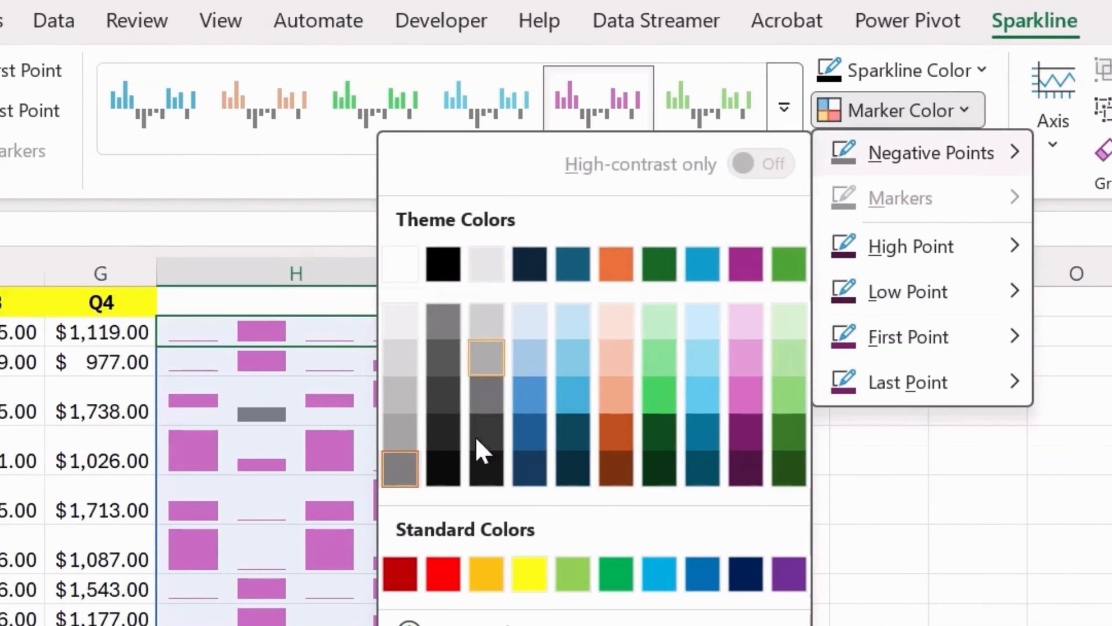
{"action": "left_click", "coordinate": [443, 574]}
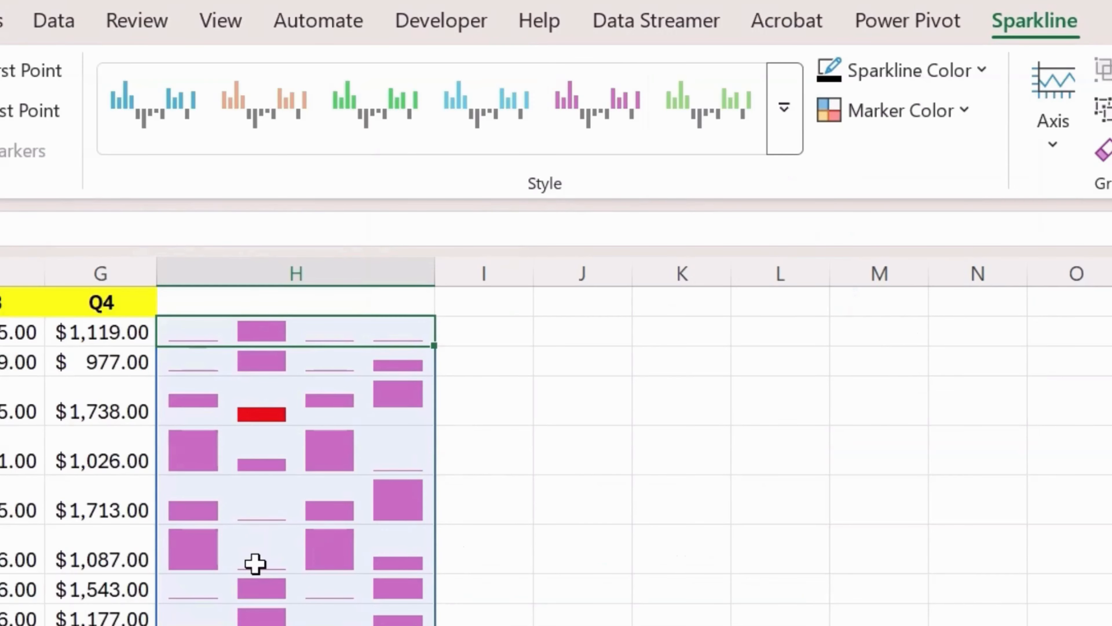
{"action": "left_click", "coordinate": [959, 113]}
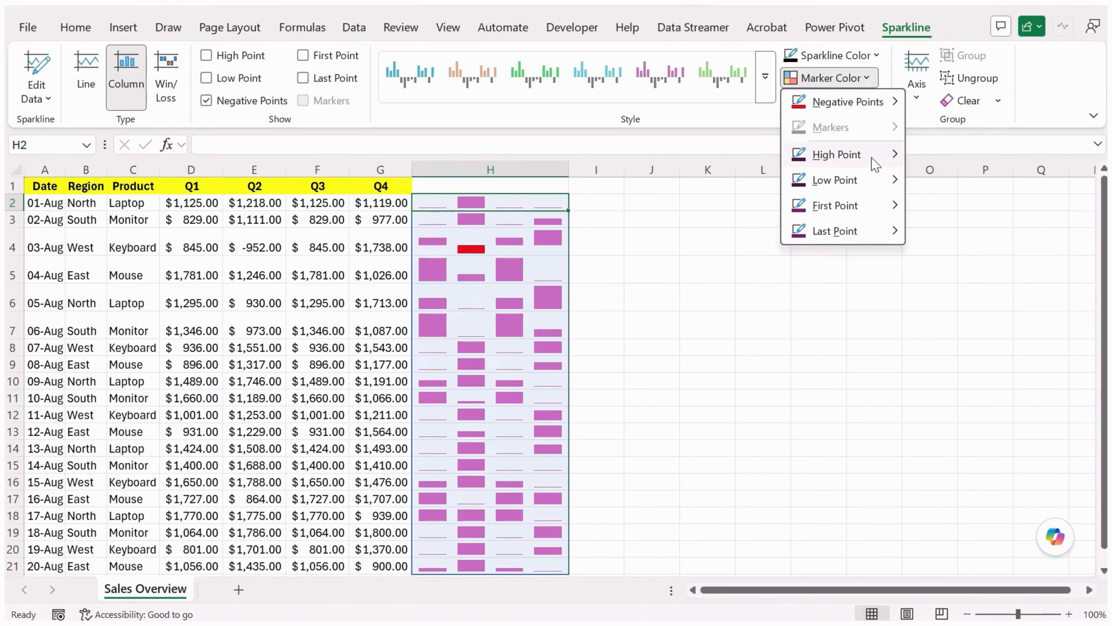
{"action": "mouse_move", "coordinate": [875, 164]}
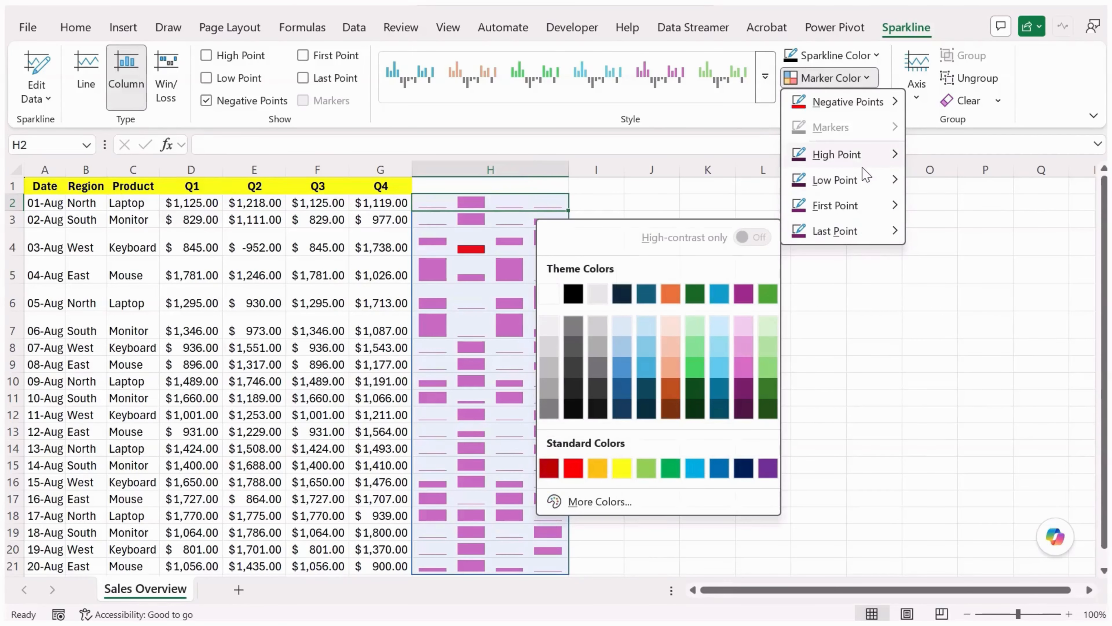
{"action": "mouse_move", "coordinate": [856, 206]}
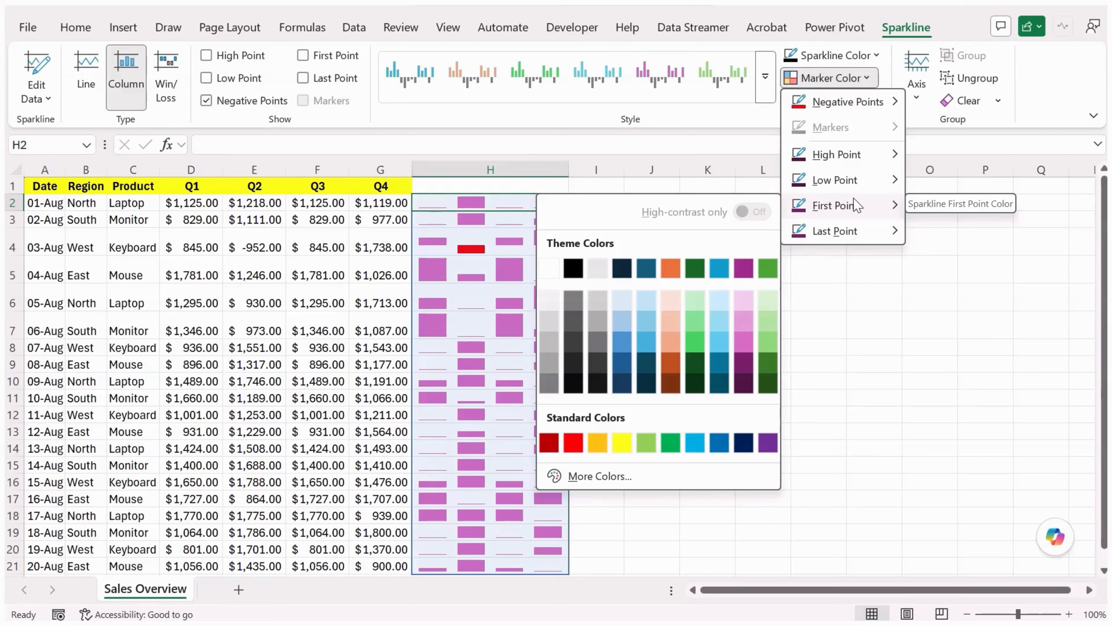
{"action": "left_click", "coordinate": [858, 353]}
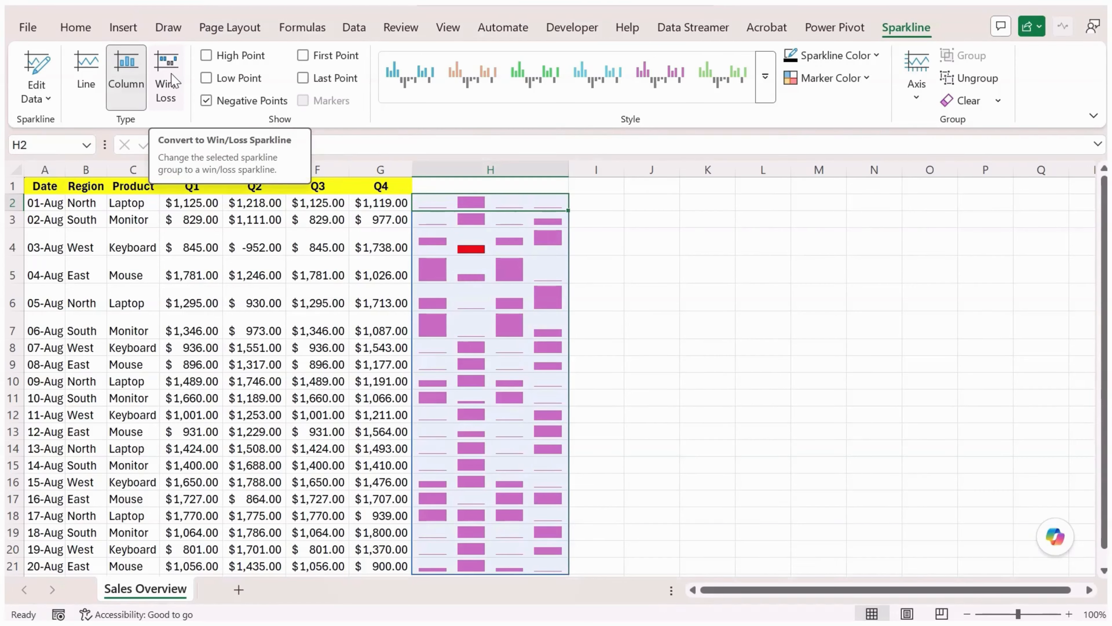
Convert the sparkline group to Win/Loss and mark the high points instead of the negative points.
{"action": "left_click", "coordinate": [173, 81]}
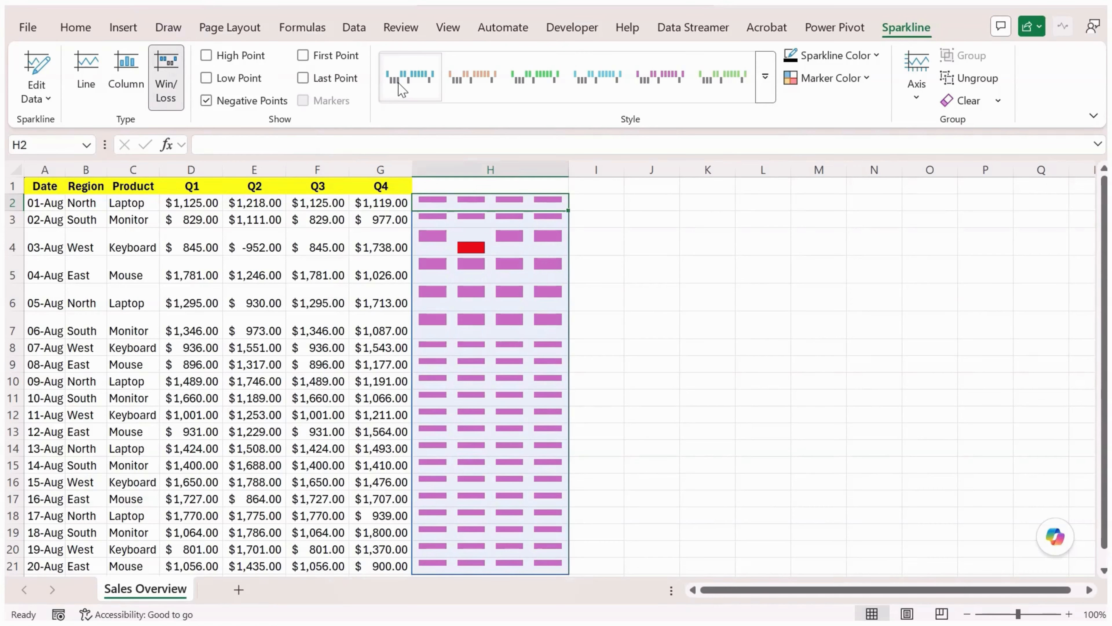
{"action": "left_click", "coordinate": [206, 55]}
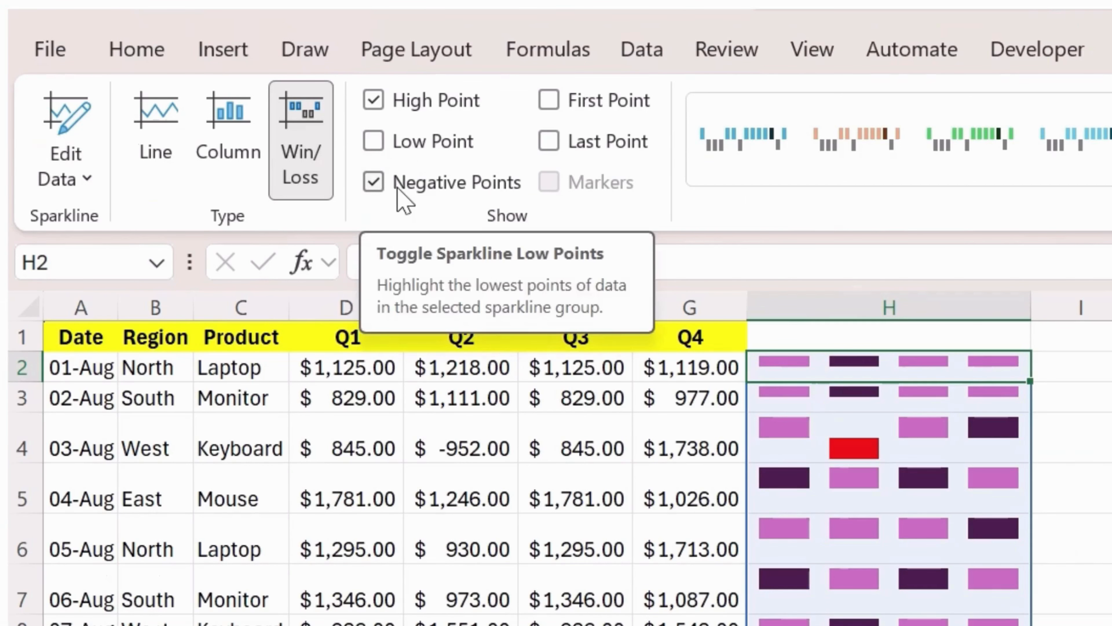
{"action": "left_click", "coordinate": [398, 189]}
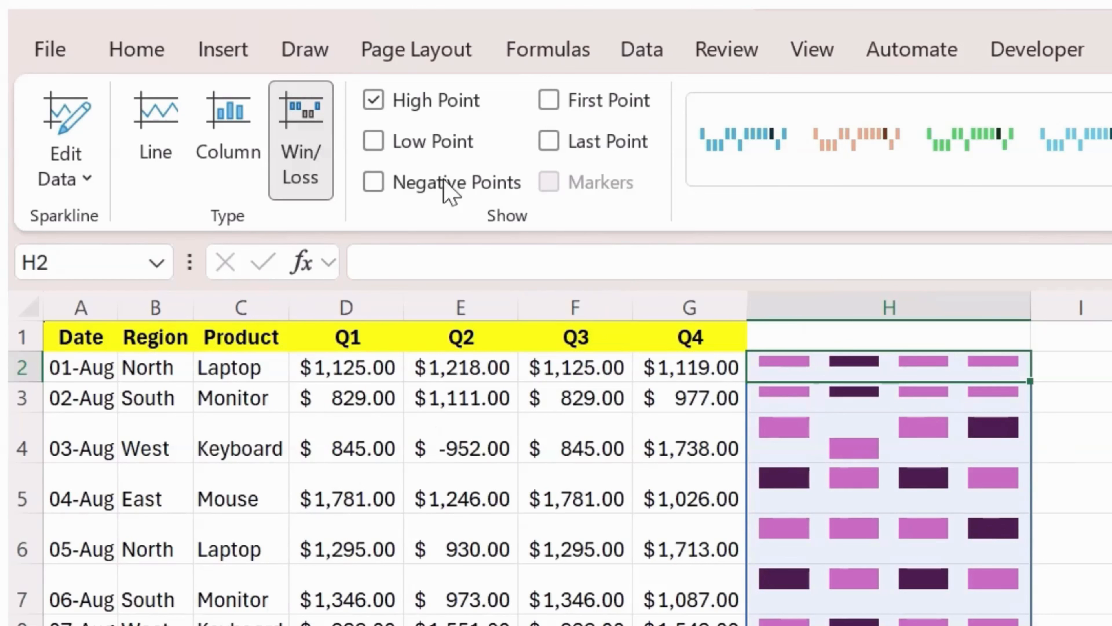
Switch the Win/Loss sparklines' marking from high points to low points, and turn the low-point marking off again.
{"action": "left_click", "coordinate": [415, 107]}
{"action": "left_click", "coordinate": [410, 154]}
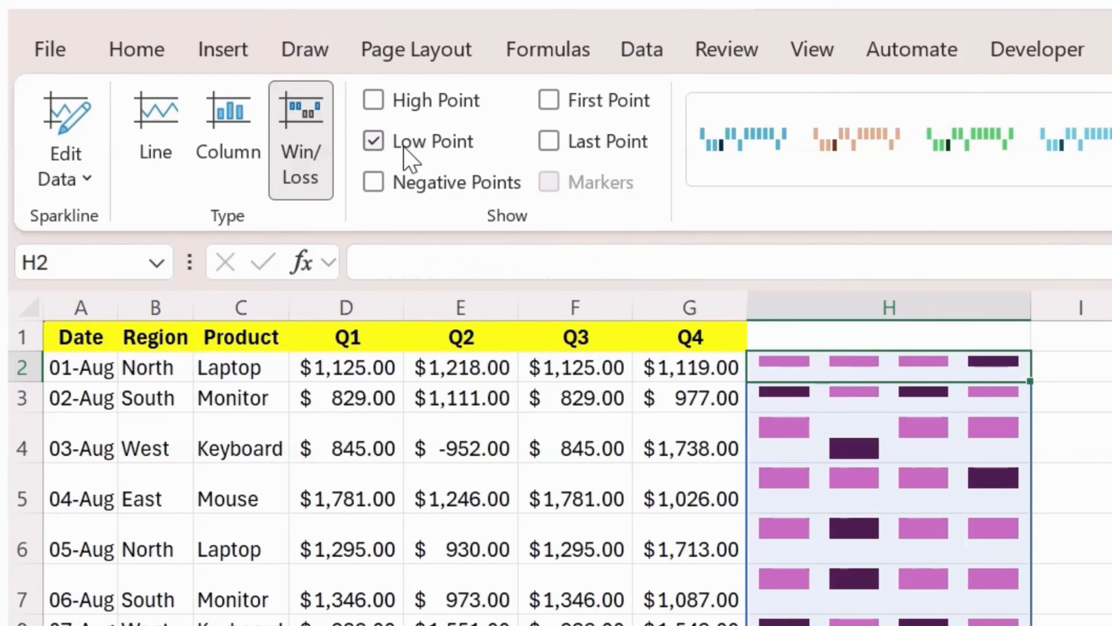
{"action": "left_click", "coordinate": [430, 145]}
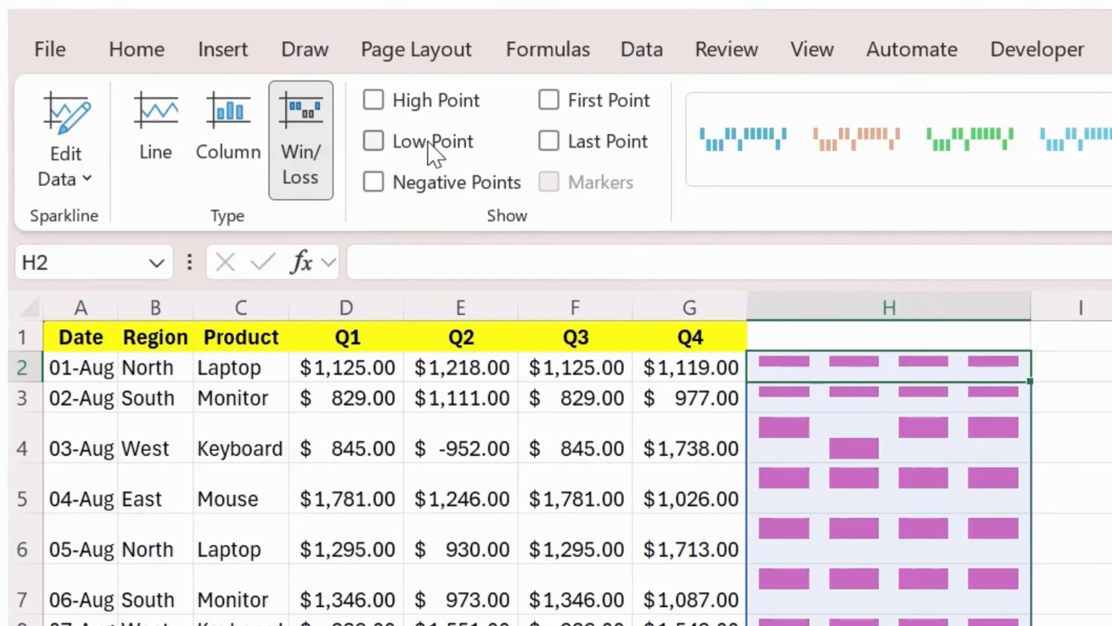